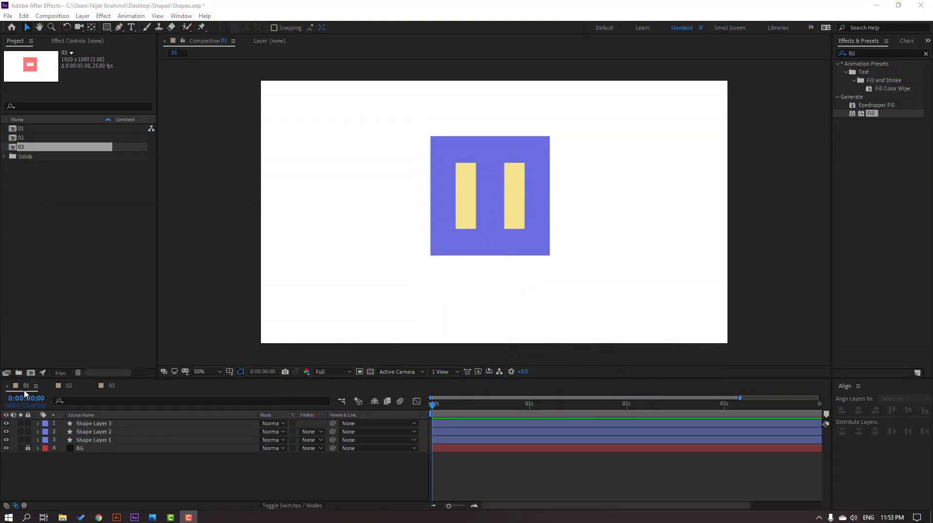
# Step: Inspect the shape layers of composition 01 and composition 02
pyautogui.click(91, 440)
pyautogui.click(93, 432)
pyautogui.click(92, 423)
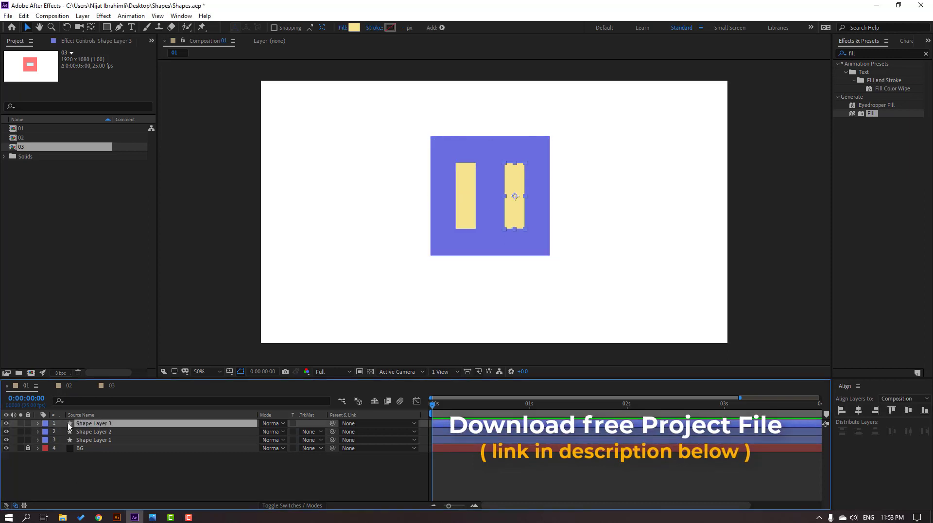
pyautogui.click(68, 385)
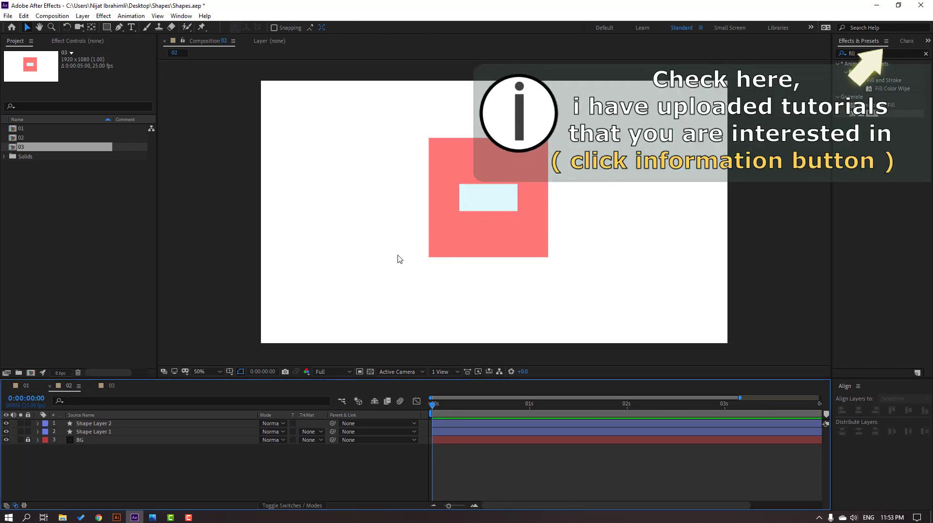
pyautogui.click(88, 433)
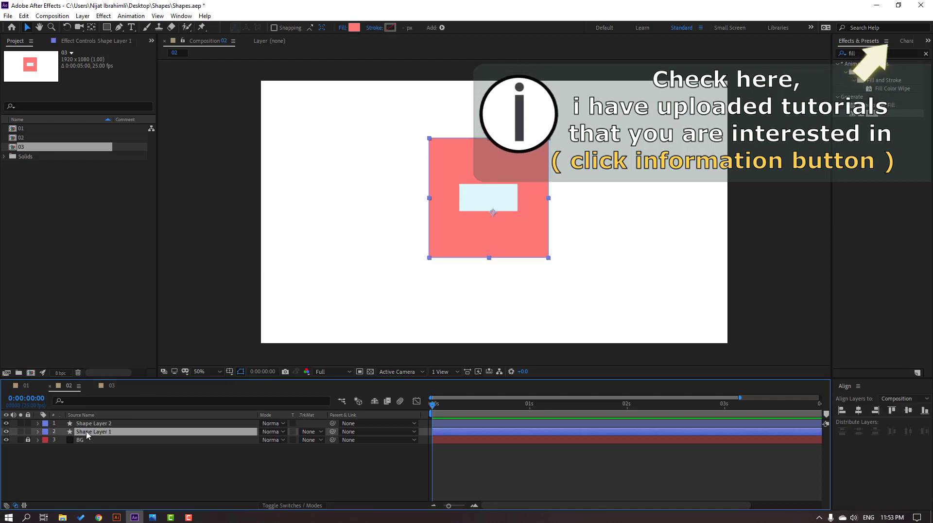
pyautogui.click(93, 423)
pyautogui.click(93, 432)
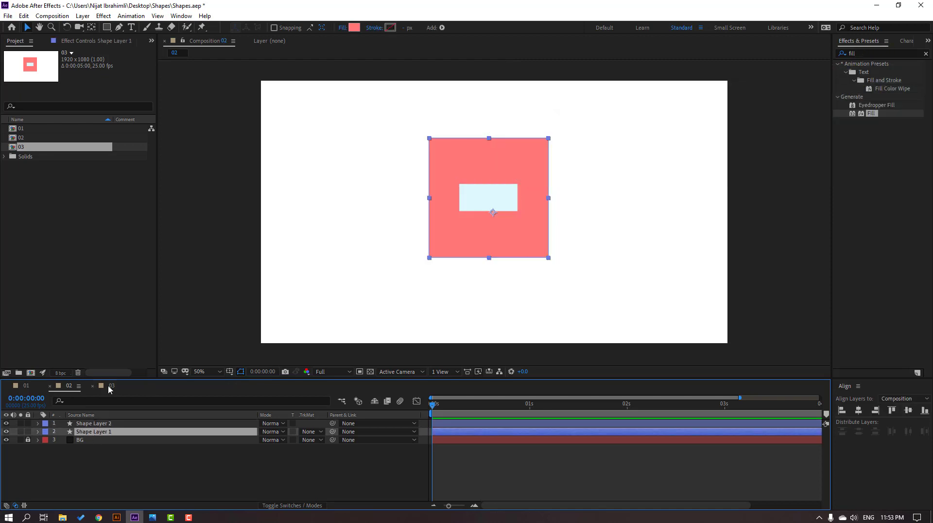
# Step: Inspect composition 03's three shape layers, then return to composition 01
pyautogui.click(108, 387)
pyautogui.click(96, 440)
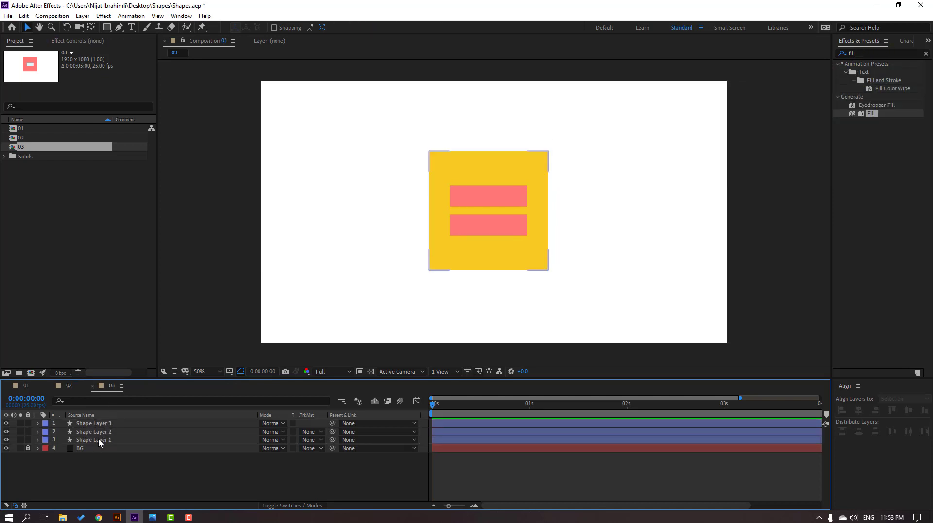
pyautogui.keyDown('ctrl'); pyautogui.click(94, 432); pyautogui.keyUp('ctrl')
pyautogui.keyDown('ctrl'); pyautogui.click(98, 423); pyautogui.keyUp('ctrl')
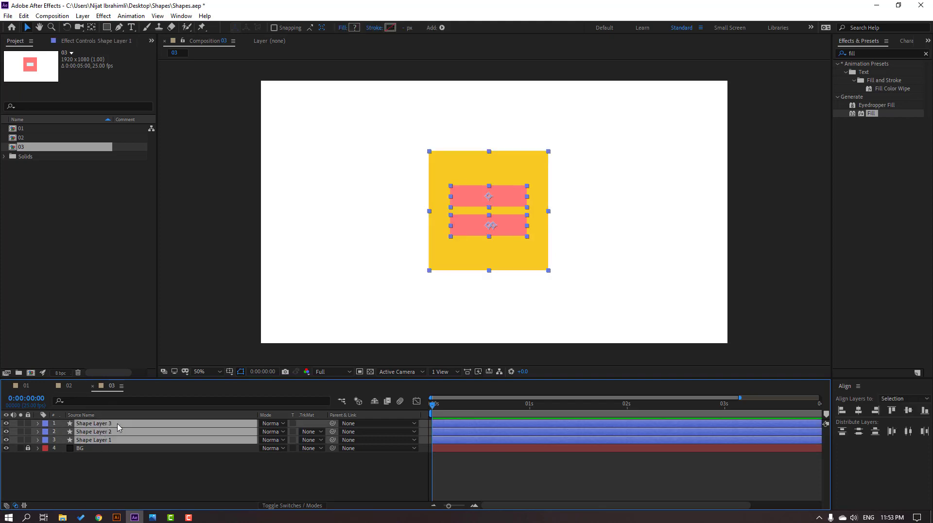
pyautogui.click(117, 465)
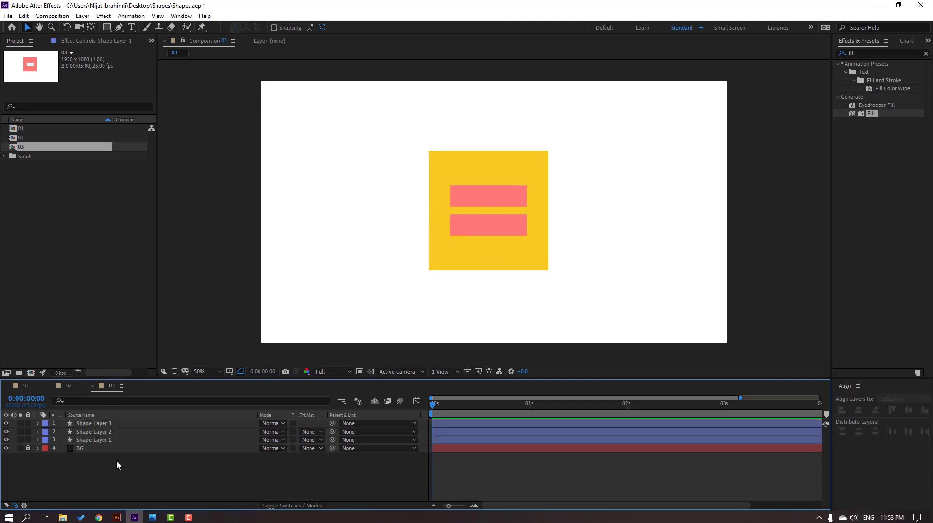
pyautogui.click(25, 388)
pyautogui.click(291, 457)
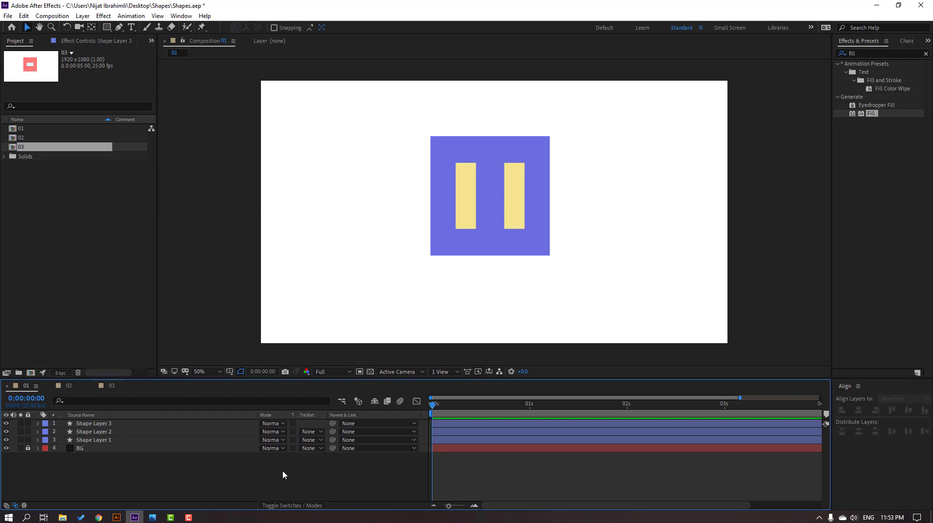
# Step: Move the left yellow bar's (Shape Layer 2) anchor point to its top edge
pyautogui.click(102, 432)
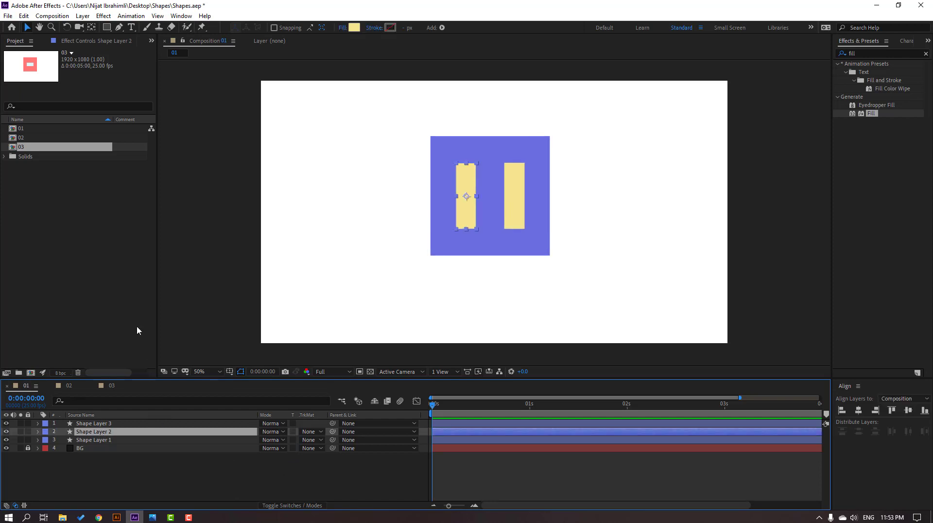
pyautogui.click(90, 27)
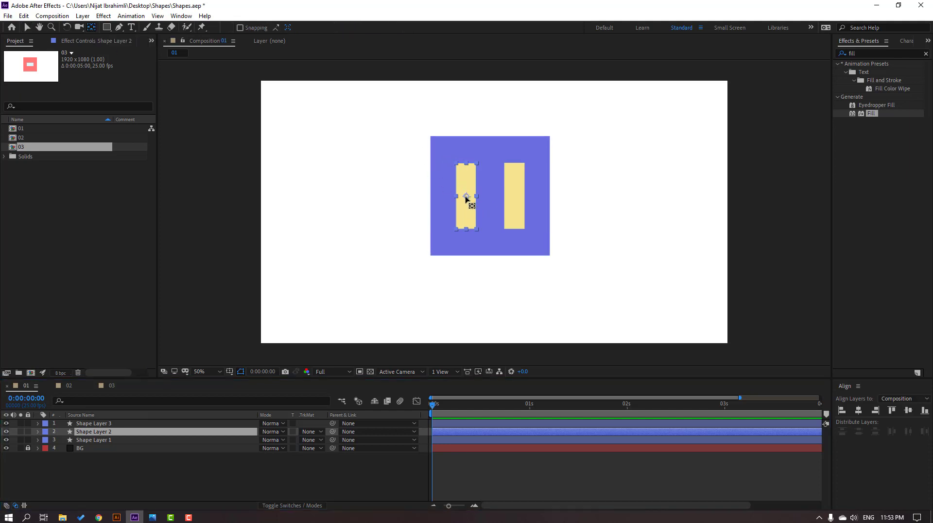
pyautogui.moveTo(466, 199); pyautogui.dragTo(469, 172)
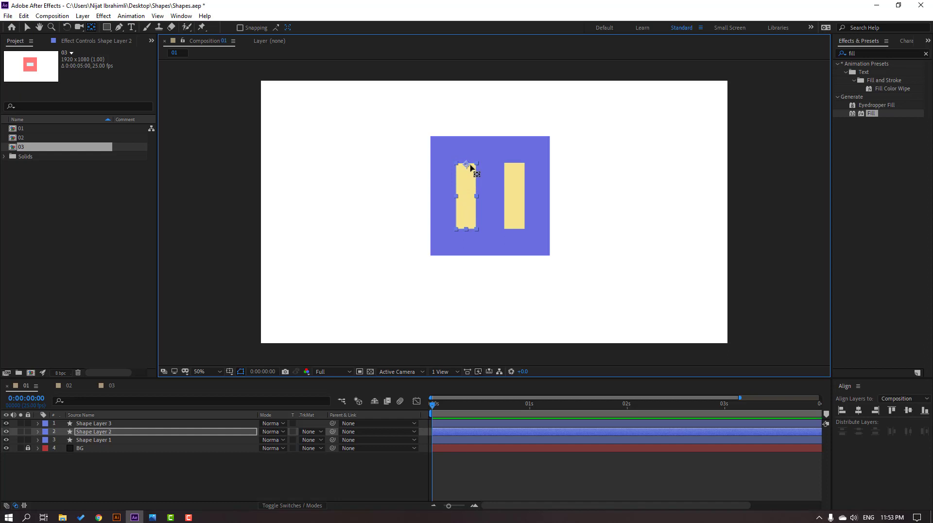
pyautogui.click(31, 29)
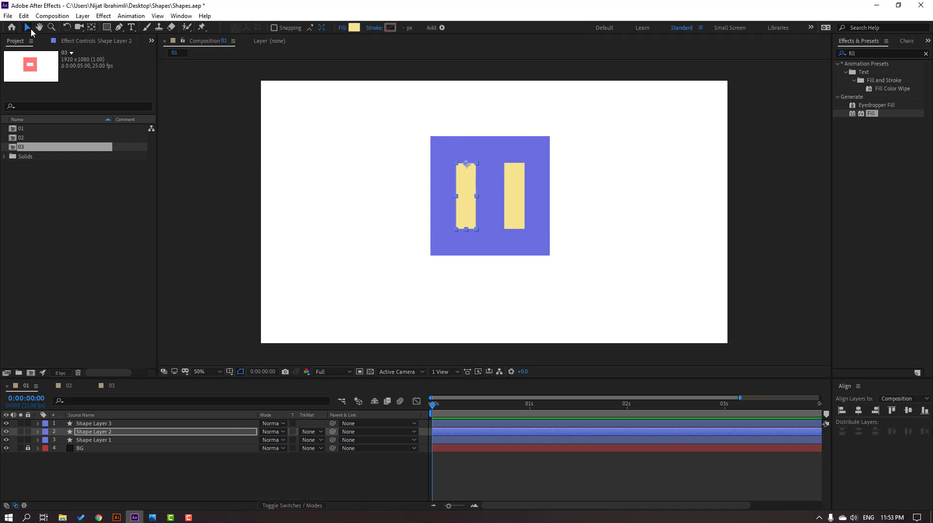
# Step: Move Shape Layer 3's anchor point to the right bar's bottom edge and select both bars
pyautogui.click(94, 424)
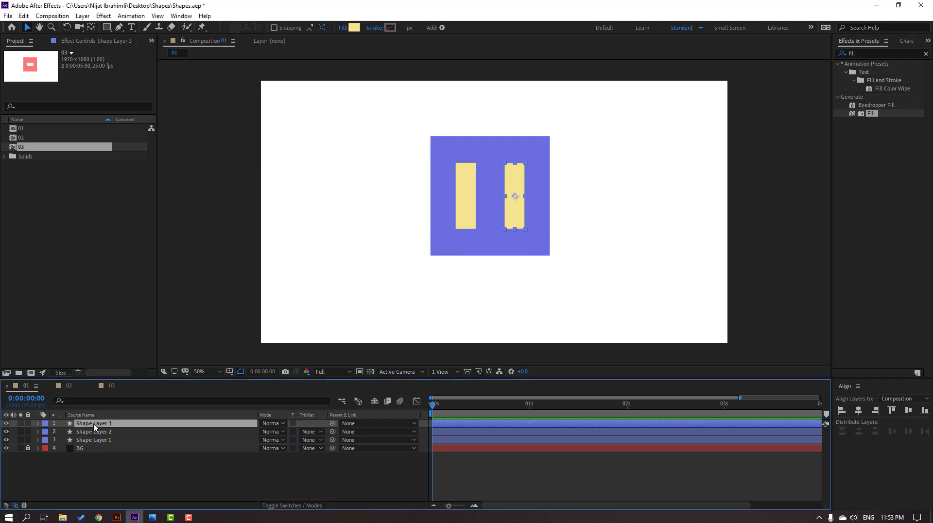
pyautogui.click(92, 28)
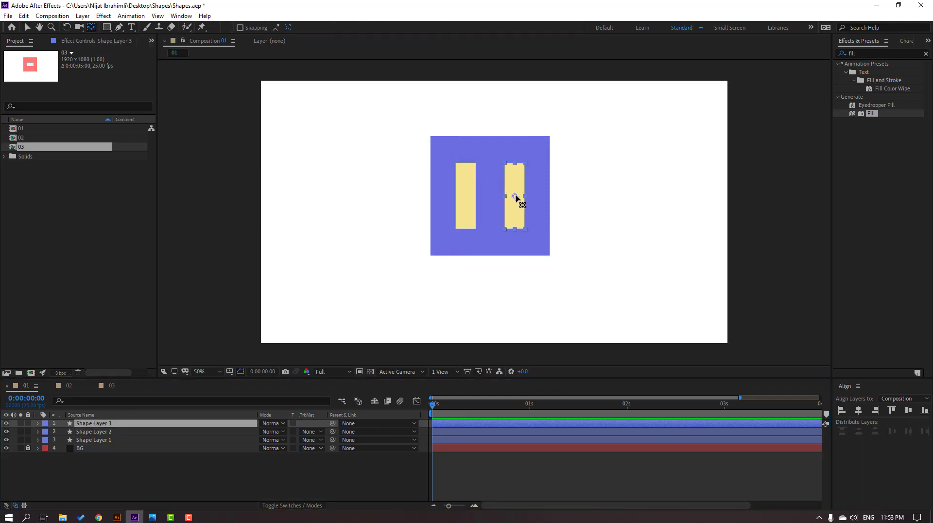
pyautogui.click(516, 198)
pyautogui.moveTo(516, 197); pyautogui.dragTo(517, 230)
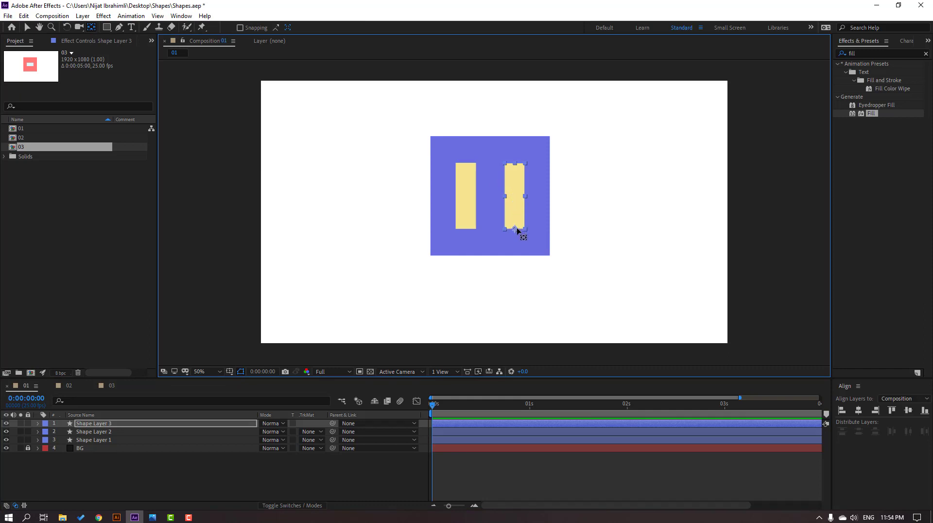
pyautogui.click(27, 28)
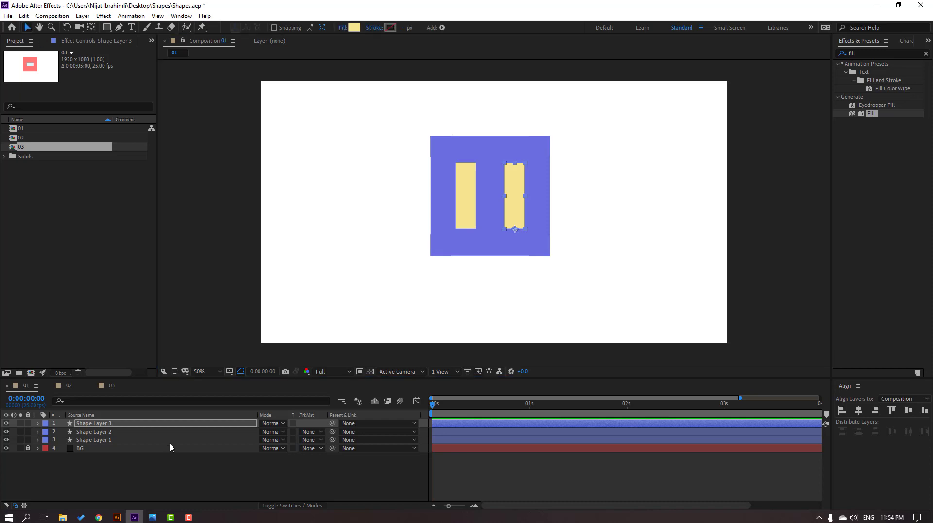
pyautogui.click(95, 431)
pyautogui.keyDown('ctrl'); pyautogui.click(95, 424); pyautogui.keyUp('ctrl')
# Step: Reveal both bars' Scale, unlink width and height, and set starting Scale keyframes
pyautogui.press('s')
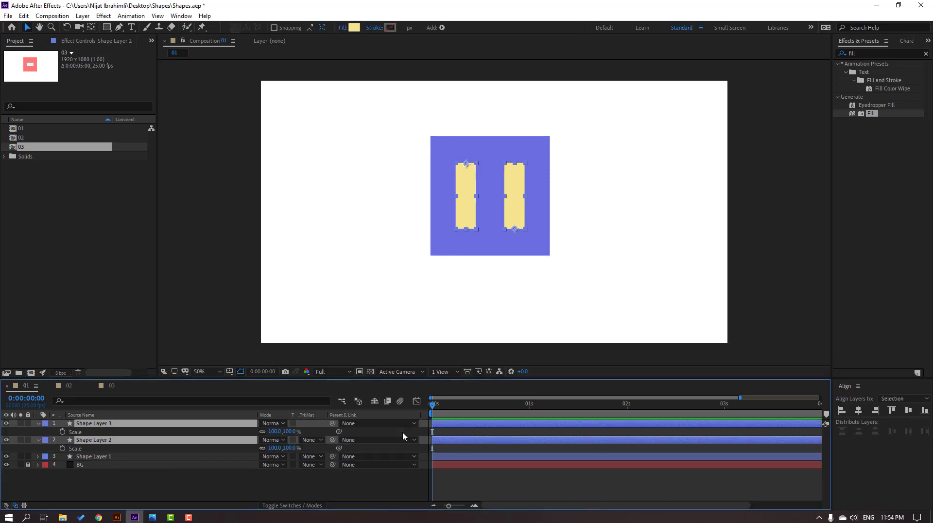
pyautogui.click(262, 431)
pyautogui.click(62, 431)
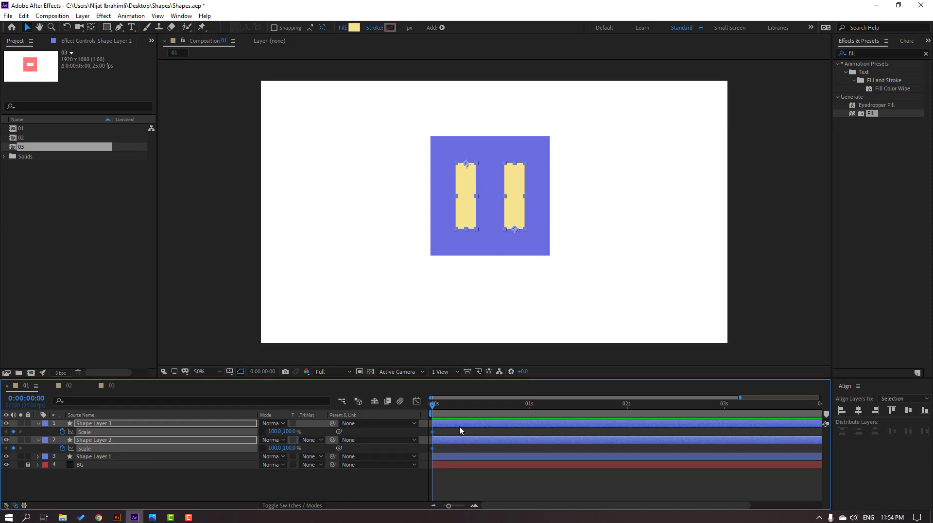
# Step: At frame 10, squash both bars' vertical scale to 15%
pyautogui.click(460, 430)
pyautogui.hotkey('shift', 'pagedown')
pyautogui.moveTo(289, 431); pyautogui.dragTo(256, 435)
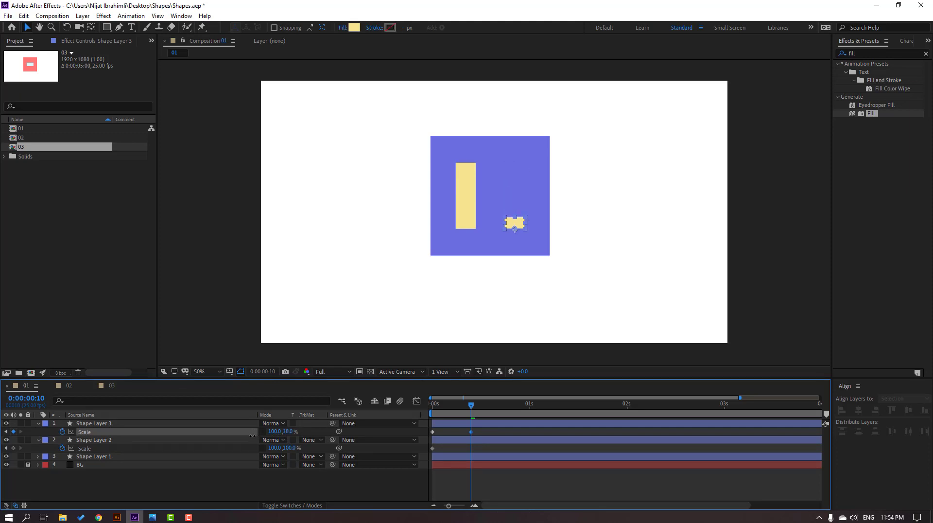
pyautogui.click(290, 431)
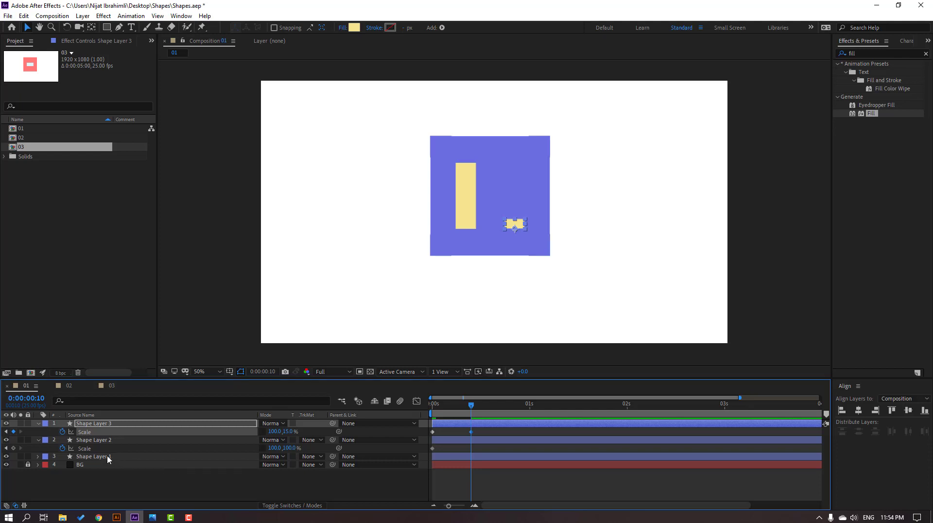
pyautogui.moveTo(289, 447); pyautogui.dragTo(286, 453)
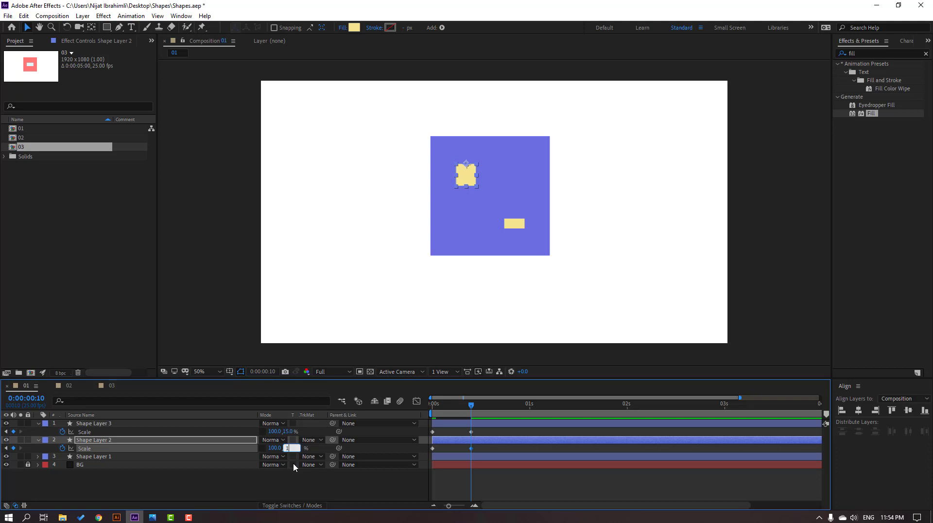
pyautogui.press('Return')
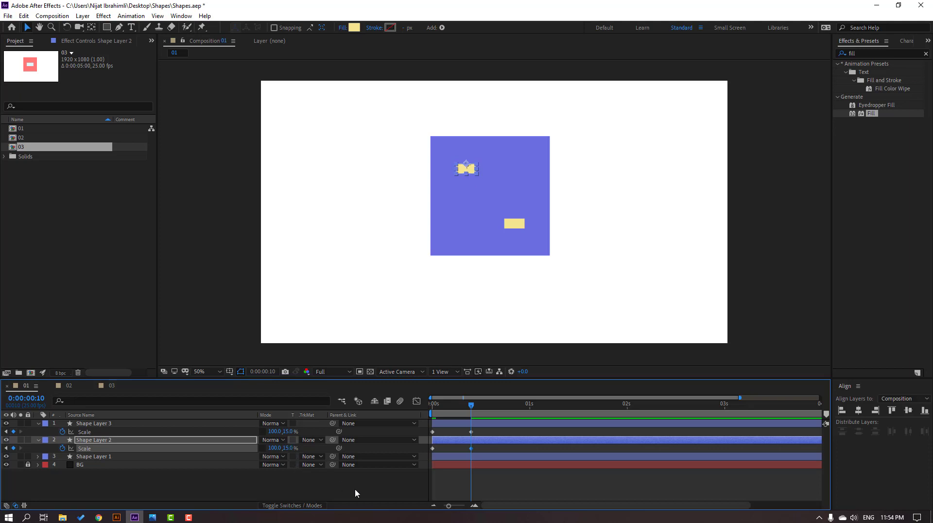
# Step: Apply Easy Ease to the Scale keyframes and preview the squash
pyautogui.click(340, 488)
pyautogui.moveTo(474, 405); pyautogui.dragTo(441, 454)
pyautogui.rightClick(433, 449)
pyautogui.moveTo(483, 446)
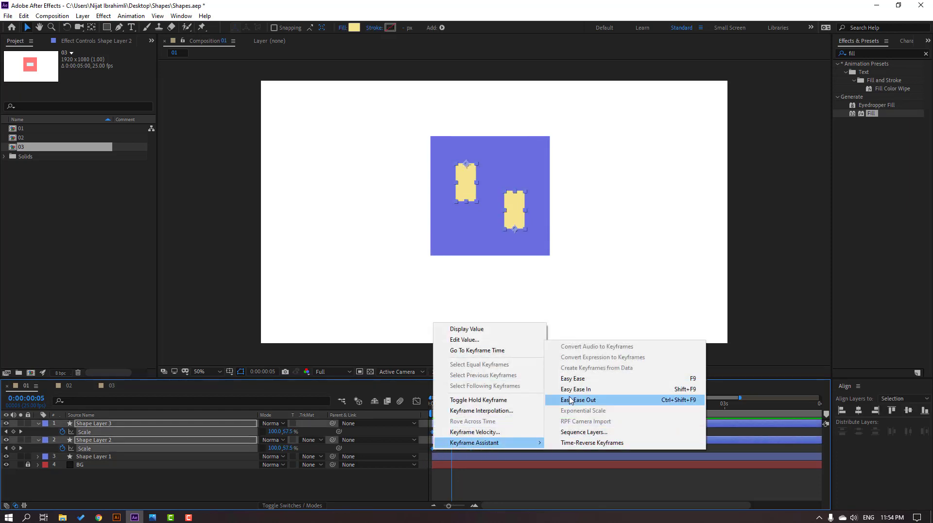
pyautogui.click(574, 380)
pyautogui.moveTo(451, 407); pyautogui.dragTo(471, 412)
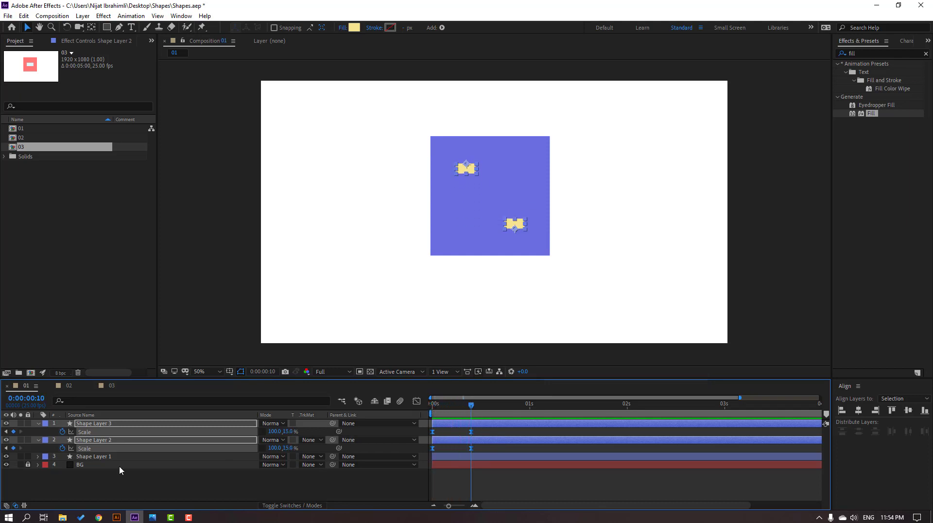
# Step: Set starting Position keyframes for both bars and advance to frame 20
pyautogui.hotkey('shift', 'p')
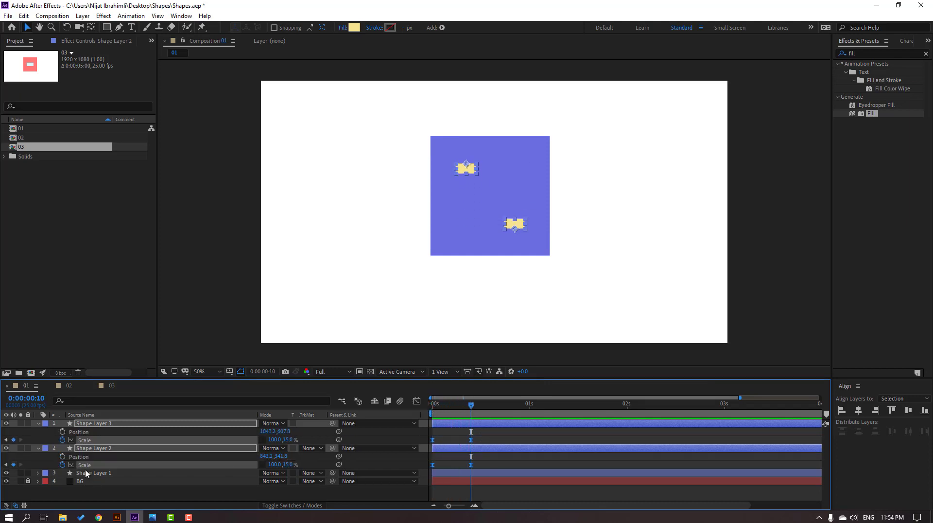
pyautogui.click(62, 432)
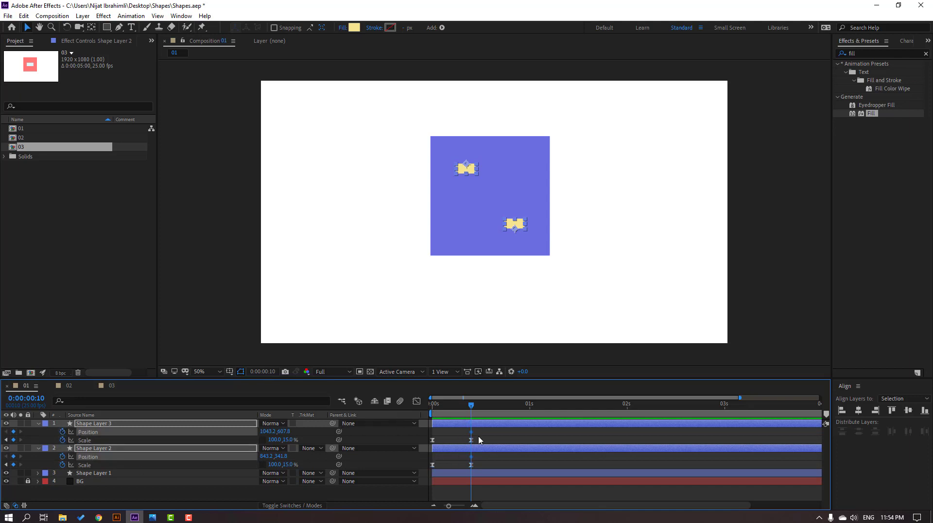
pyautogui.hotkey('shift', 'pagedown')
pyautogui.click(532, 443)
# Step: Slide Shape Layer 3 left to X 852.2 and Shape Layer 2 right to 1049.2, easing the keys
pyautogui.click(112, 424)
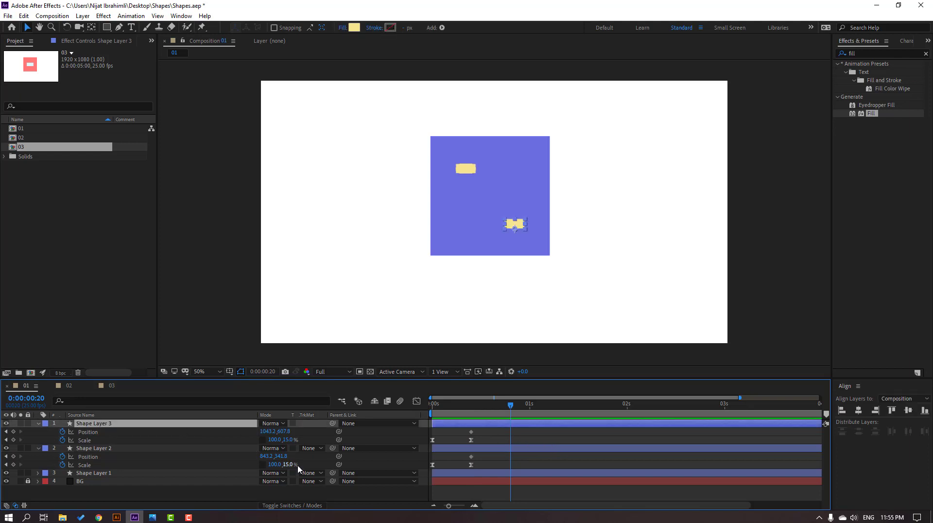
pyautogui.moveTo(270, 432); pyautogui.dragTo(181, 437)
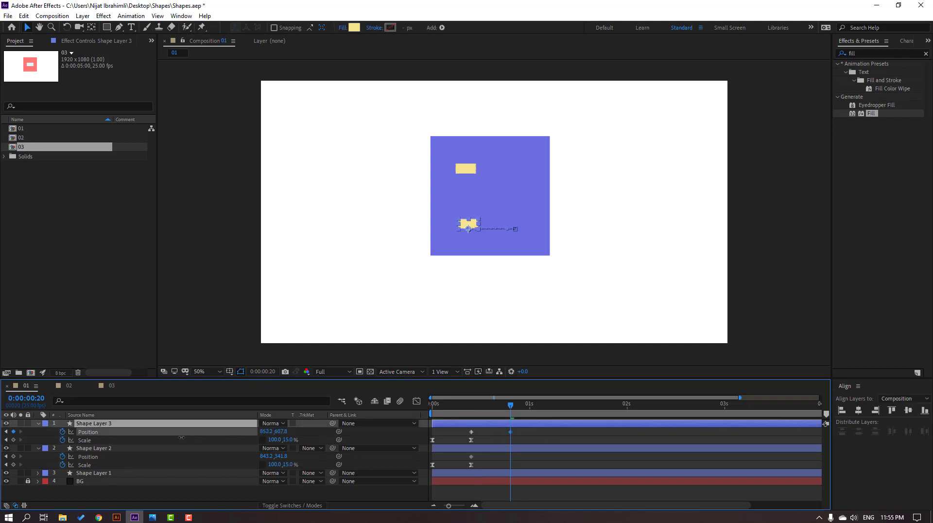
pyautogui.click(243, 457)
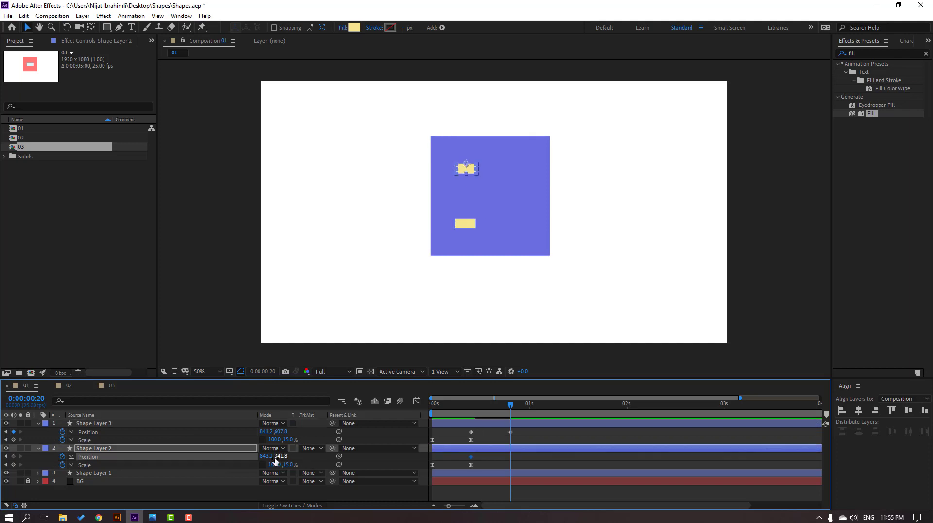
pyautogui.moveTo(264, 459); pyautogui.dragTo(364, 458)
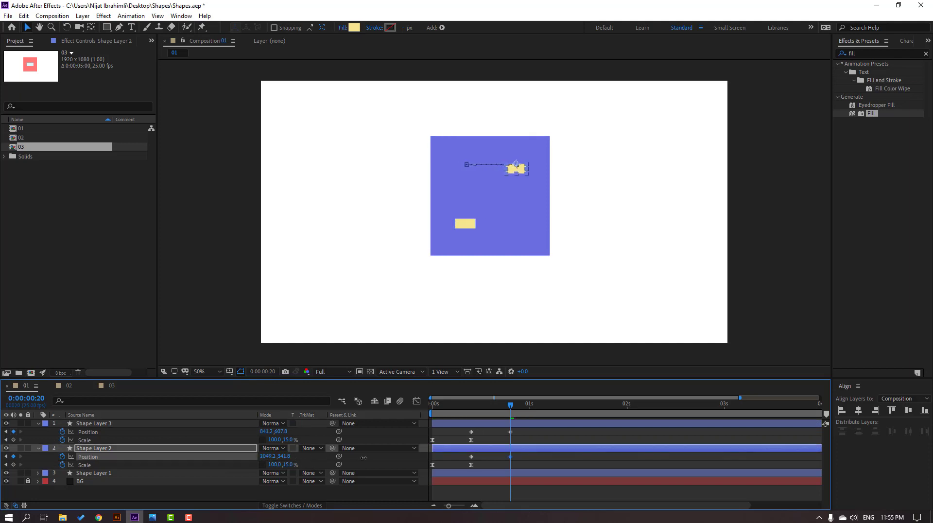
pyautogui.press('F9')
pyautogui.click(510, 409)
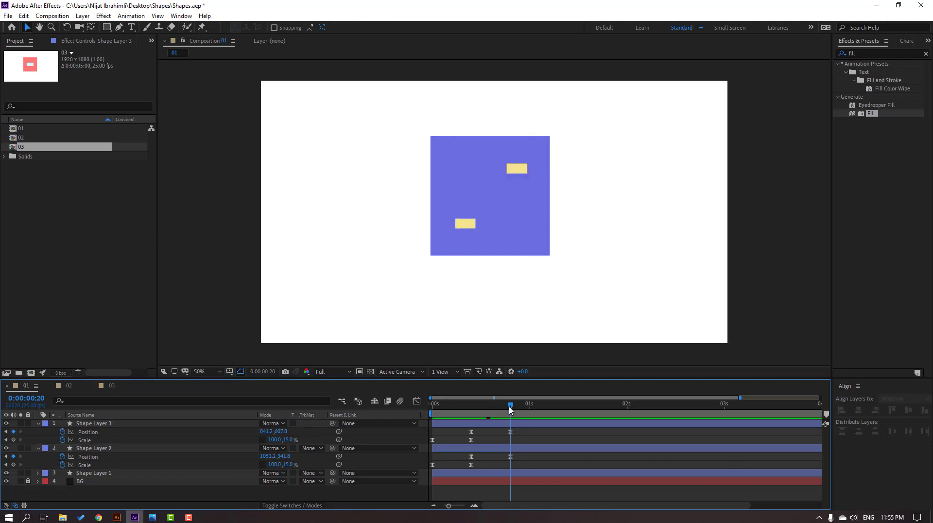
# Step: Add Scale keyframes for both bars at frame 20
pyautogui.click(13, 440)
pyautogui.click(13, 464)
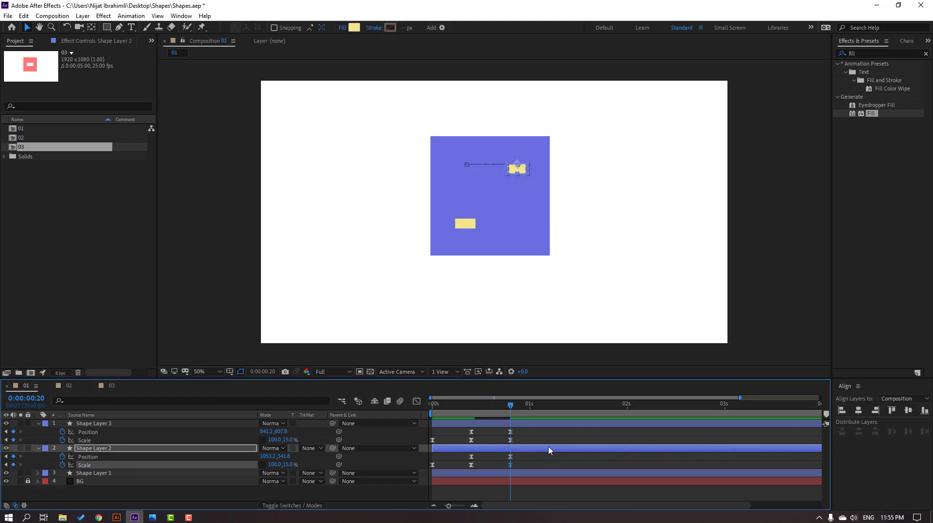
pyautogui.hotkey('shift', 'pagedown')
# Step: Set both bars' vertical scale back to 100% at 0:00:01:05 and preview the animation
pyautogui.moveTo(287, 440); pyautogui.dragTo(316, 437)
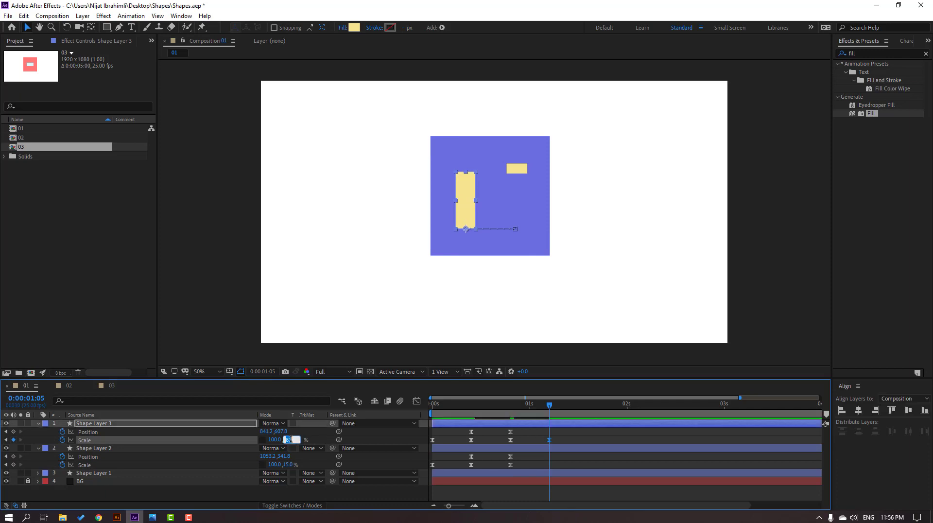
pyautogui.write('100')
pyautogui.press('Return')
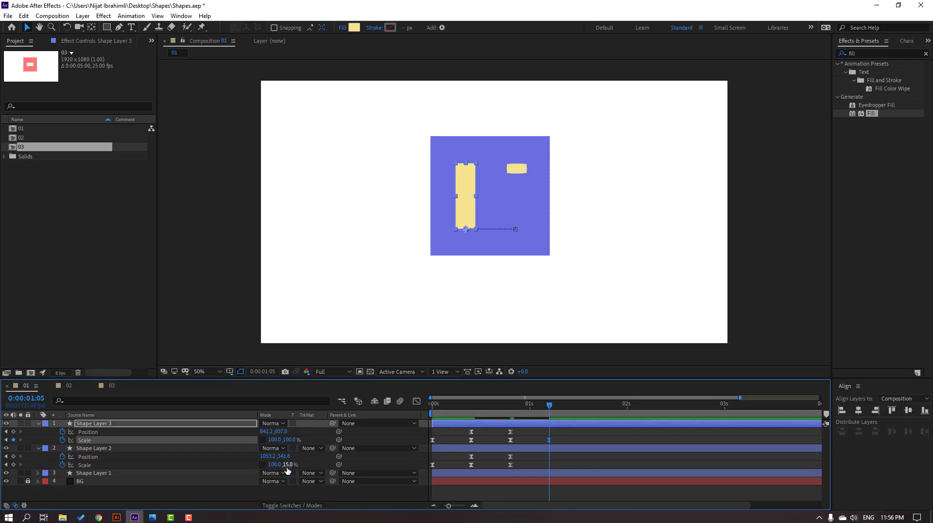
pyautogui.click(290, 465)
pyautogui.write('100')
pyautogui.press('Return')
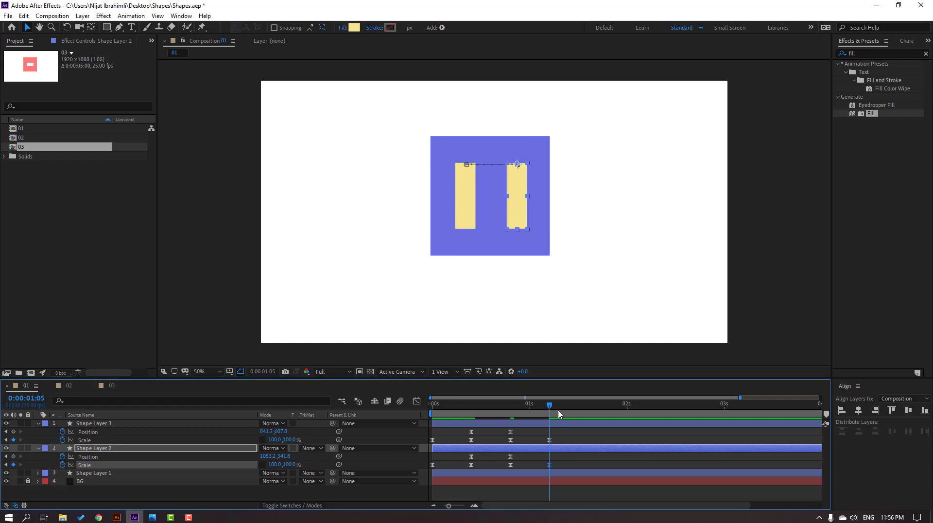
pyautogui.click(568, 434)
pyautogui.press('space')
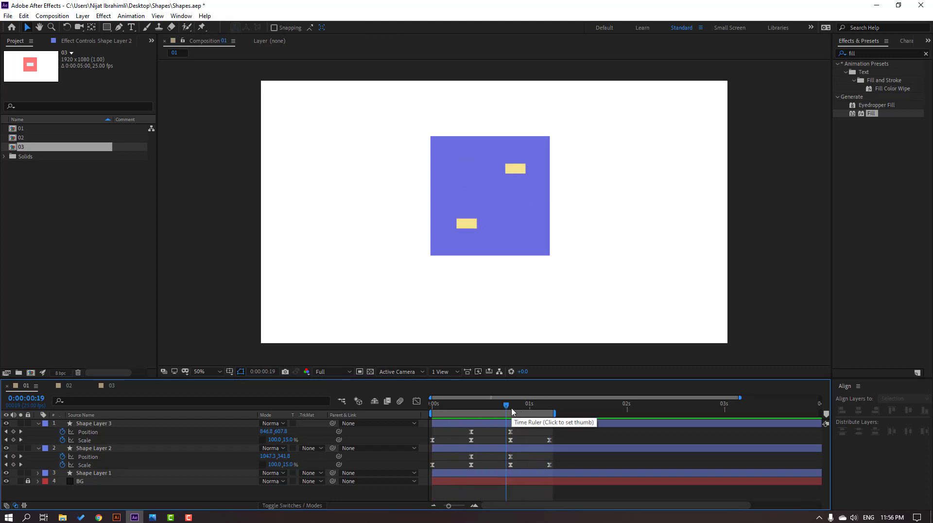
# Step: Check the lower bar's Position X value at frame 10
pyautogui.click(431, 412)
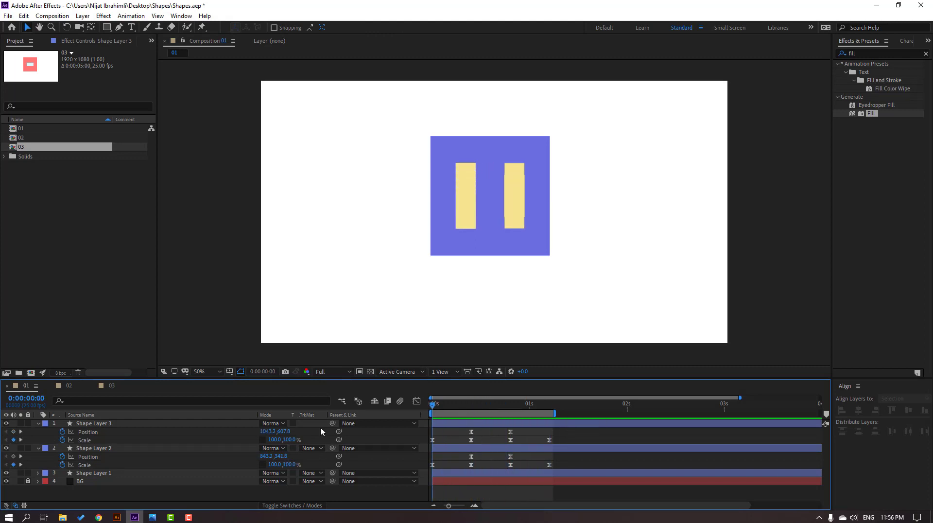
pyautogui.click(89, 432)
pyautogui.click(471, 412)
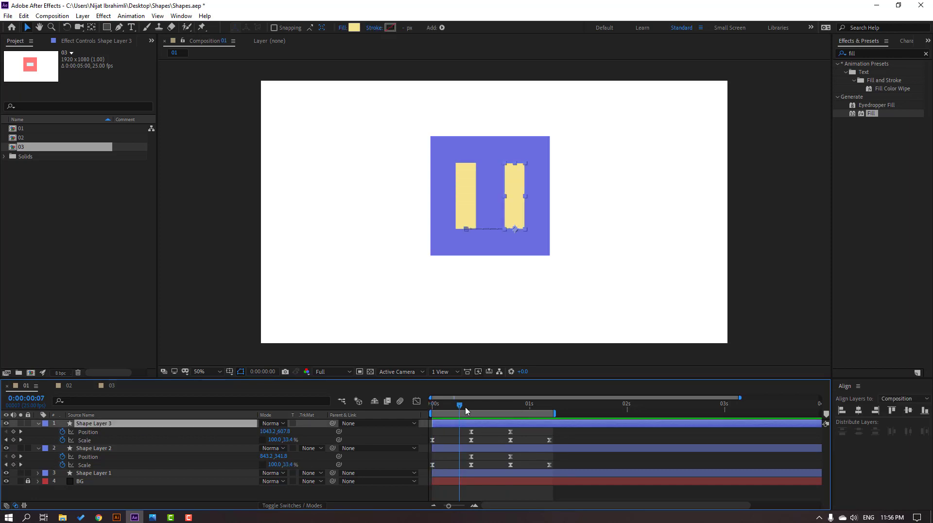
pyautogui.click(315, 432)
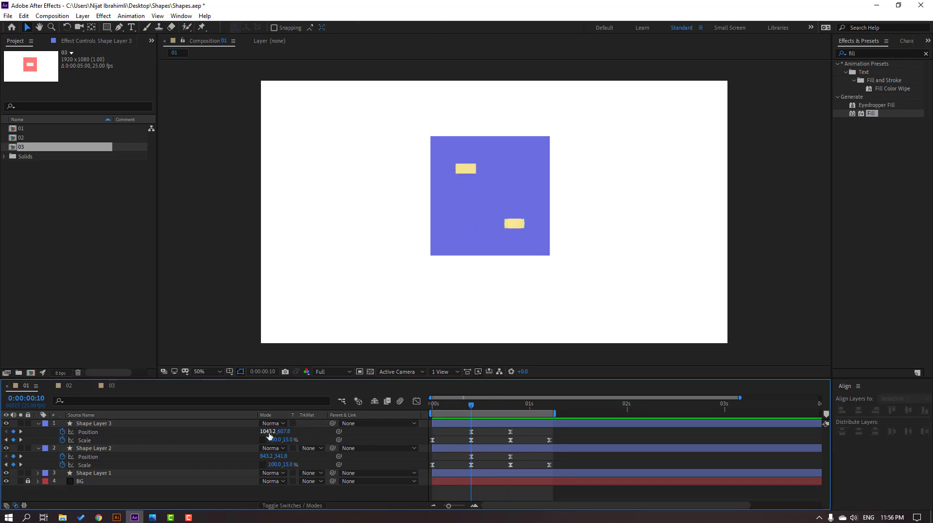
pyautogui.click(268, 432)
# Step: Set Shape Layer 2's frame-20 Position X to 1043.2 and preview
pyautogui.moveTo(483, 411); pyautogui.dragTo(511, 411)
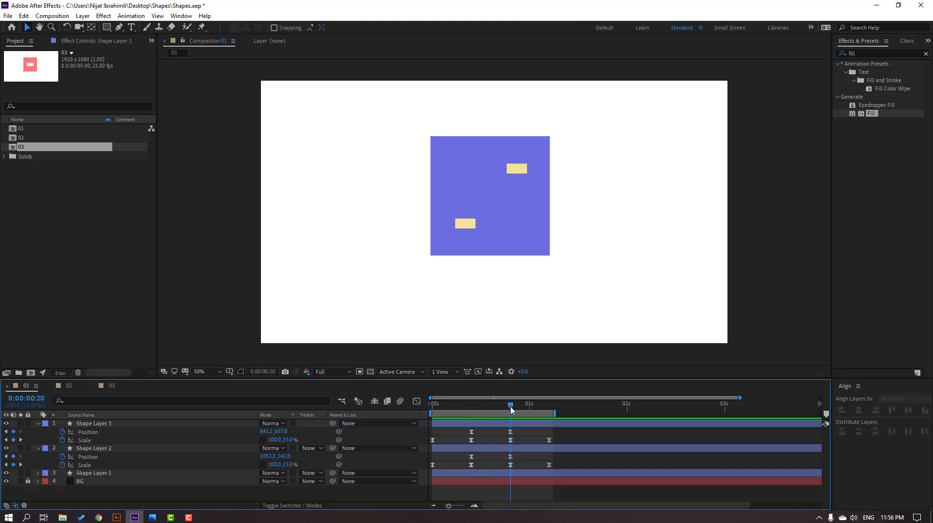
pyautogui.click(510, 456)
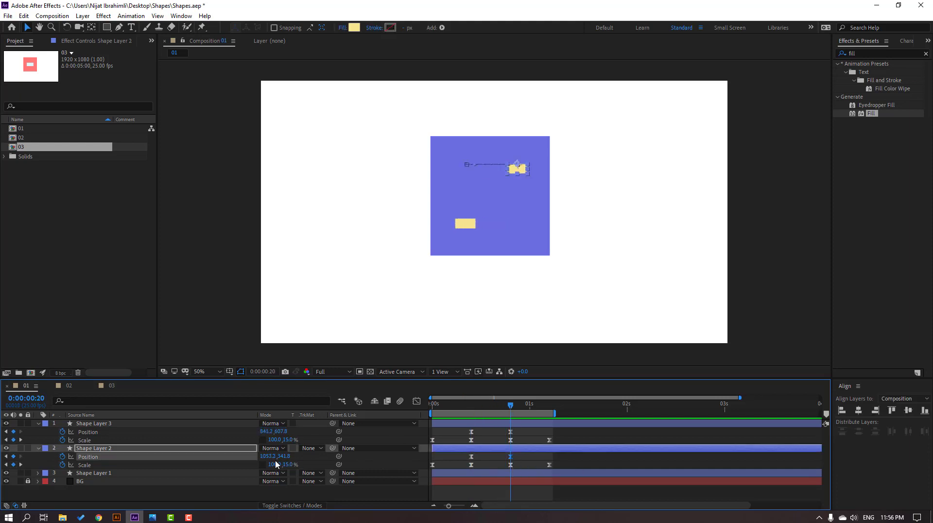
pyautogui.click(265, 461)
pyautogui.write('1043.2')
pyautogui.press('Return')
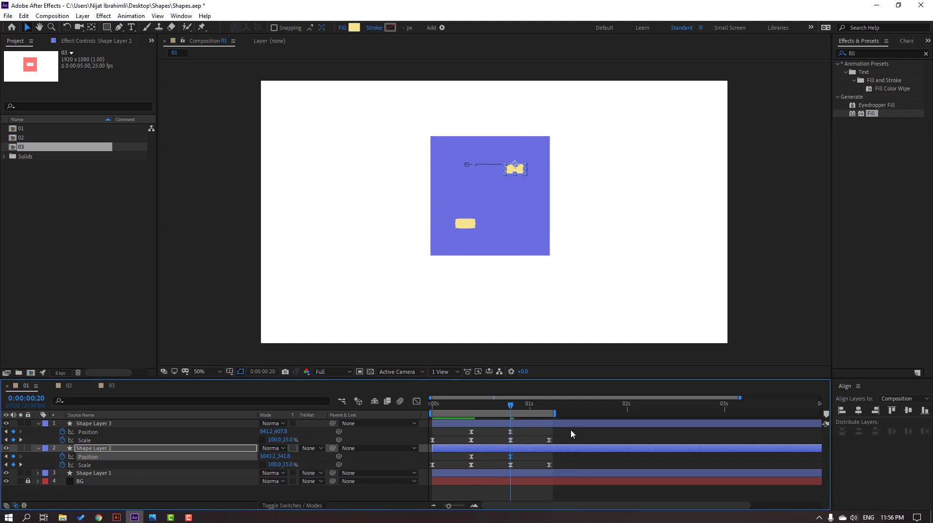
pyautogui.click(592, 435)
pyautogui.press('space')
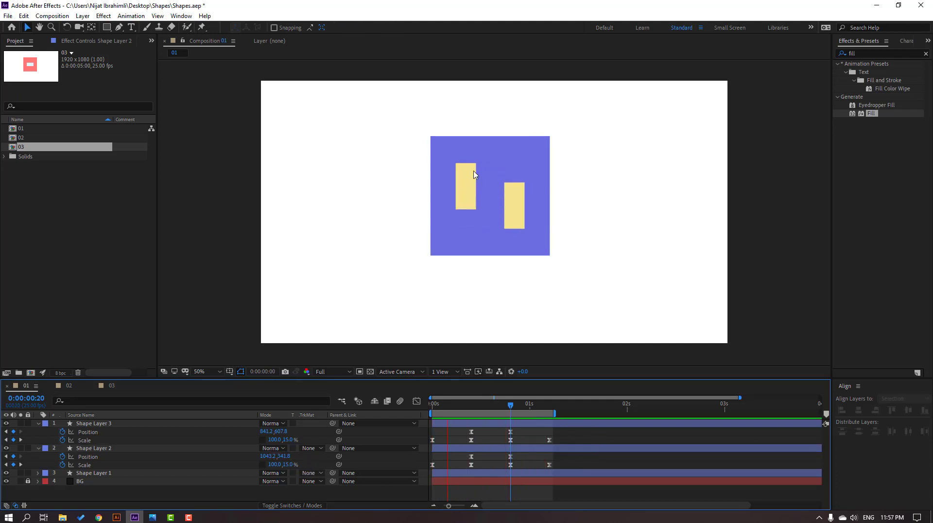
pyautogui.click(509, 407)
# Step: Set Shape Layer 3's frame-20 Position X to 843.2, preview, and select all keyframes
pyautogui.moveTo(509, 407); pyautogui.dragTo(471, 407)
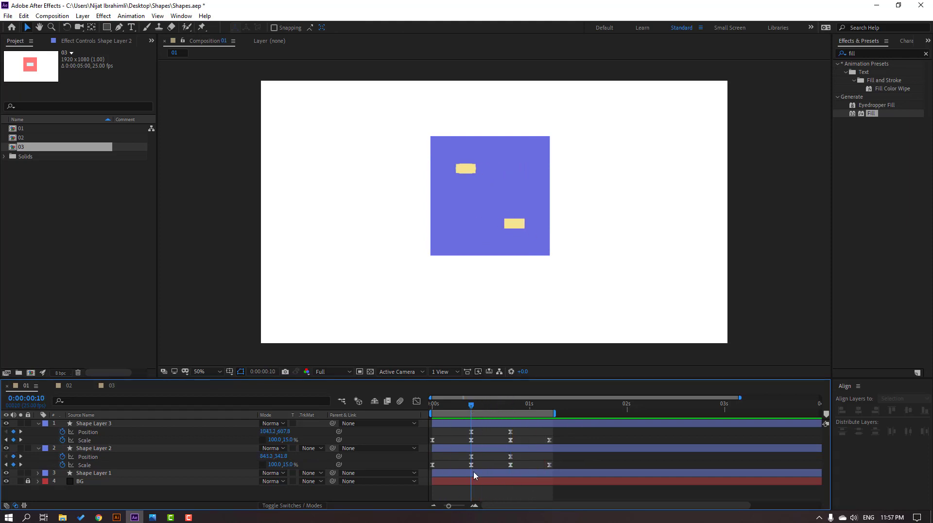
pyautogui.click(471, 456)
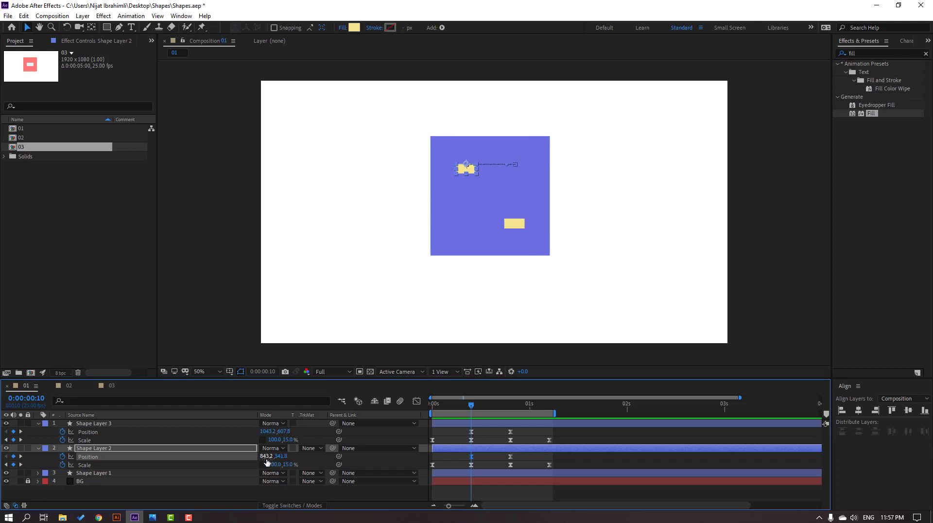
pyautogui.click(268, 457)
pyautogui.moveTo(483, 408); pyautogui.dragTo(510, 412)
pyautogui.click(510, 432)
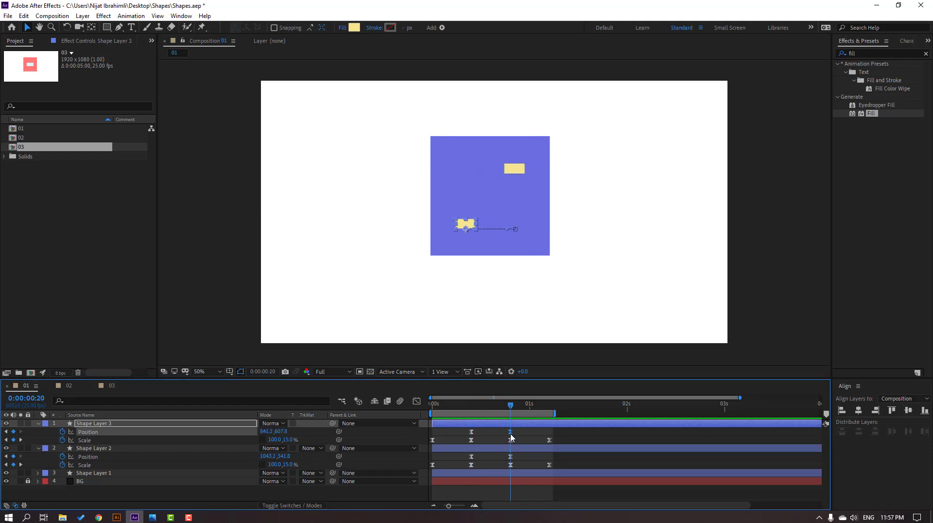
pyautogui.click(270, 431)
pyautogui.press('Return')
pyautogui.click(605, 438)
pyautogui.press('space')
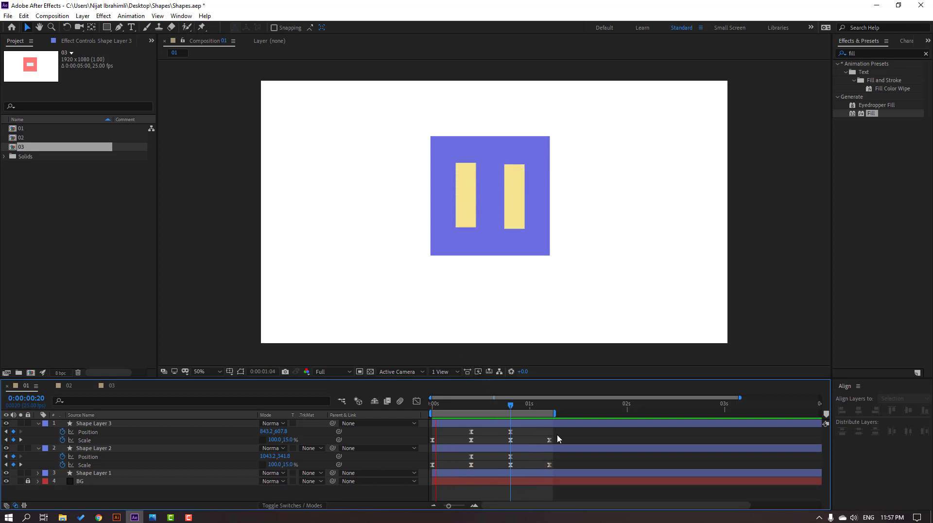
pyautogui.moveTo(564, 431); pyautogui.dragTo(426, 472)
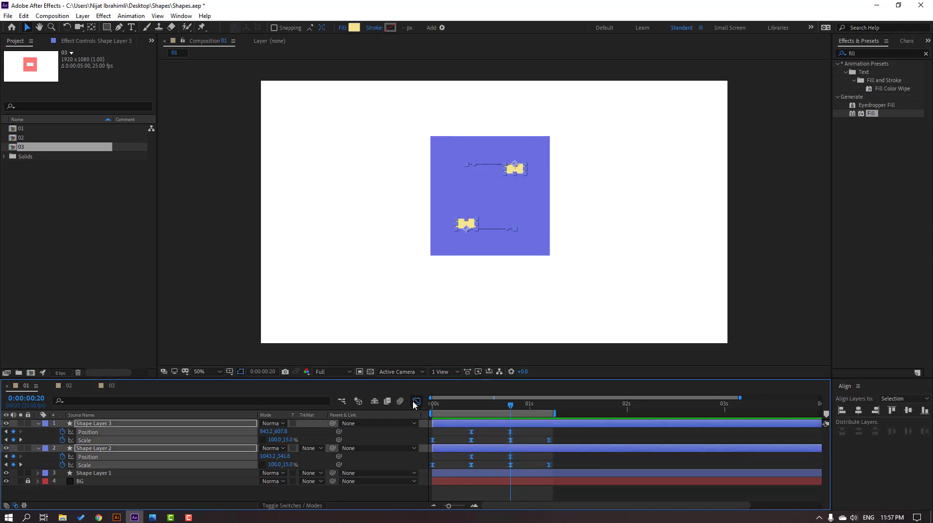
# Step: In the Graph Editor, widen the easing influence into the 10f keyframe and preview
pyautogui.click(417, 402)
pyautogui.press('=')
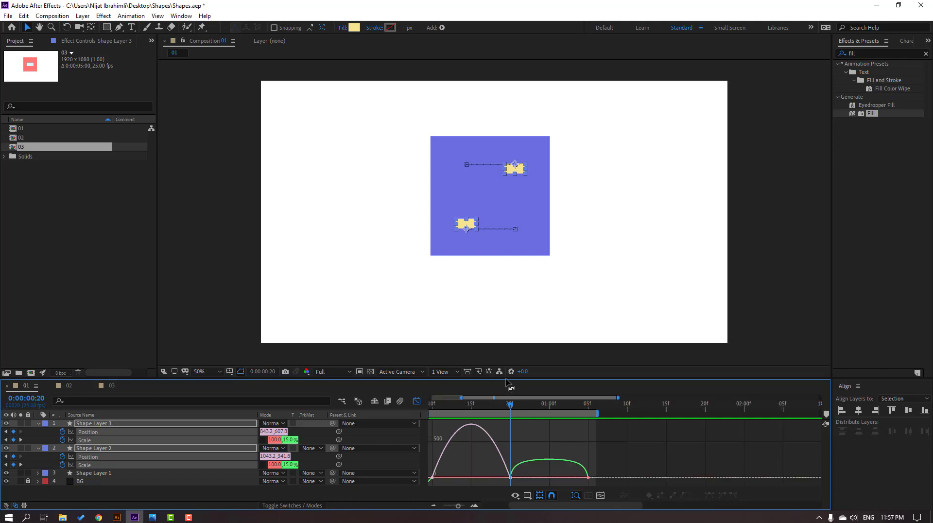
pyautogui.moveTo(507, 382); pyautogui.dragTo(506, 306)
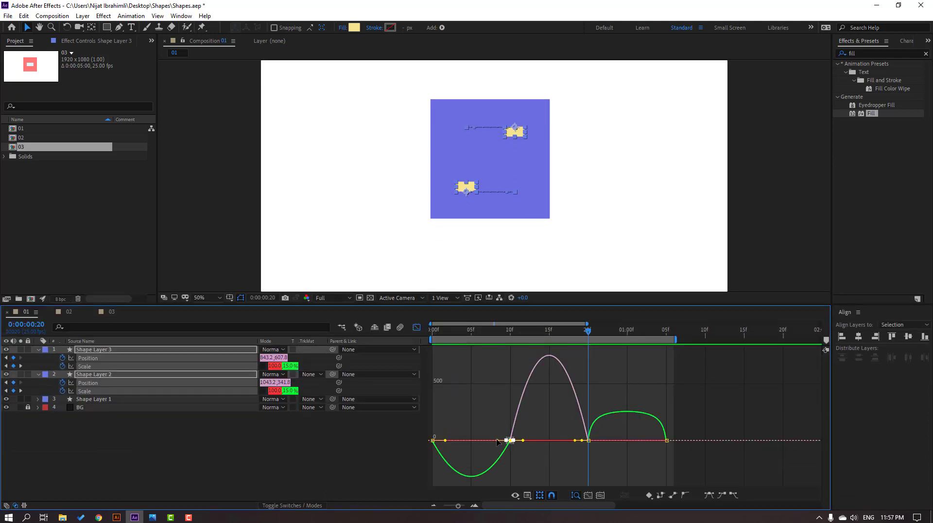
pyautogui.moveTo(497, 441); pyautogui.dragTo(483, 443)
pyautogui.press('space')
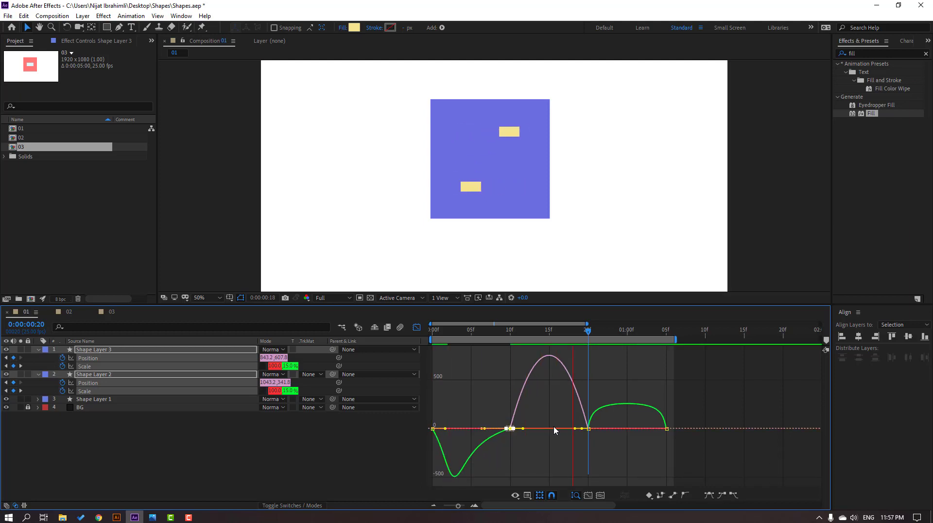
pyautogui.press('space')
# Step: Reshape the speed curve at the 20f and 10f keyframes for sharper, later peaks
pyautogui.moveTo(592, 419); pyautogui.dragTo(556, 429)
pyautogui.moveTo(677, 436); pyautogui.dragTo(631, 458)
pyautogui.press('space')
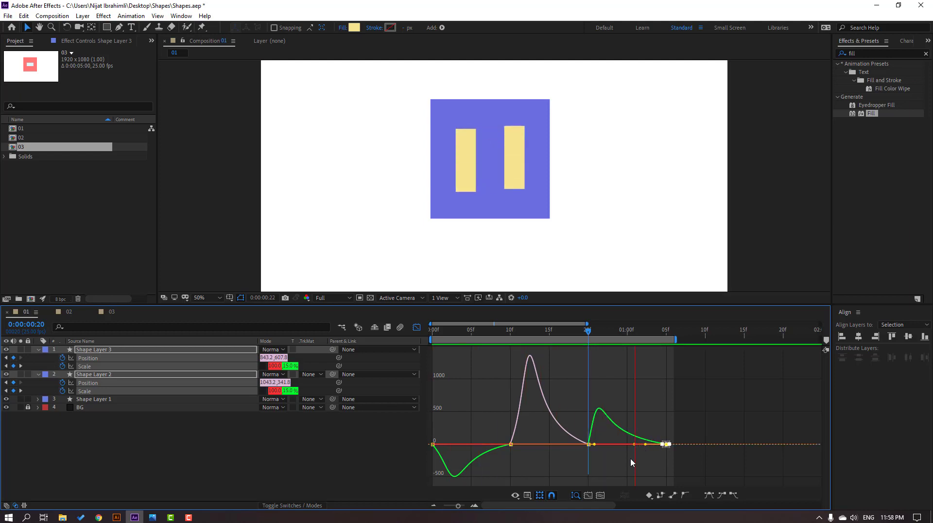
pyautogui.press('space')
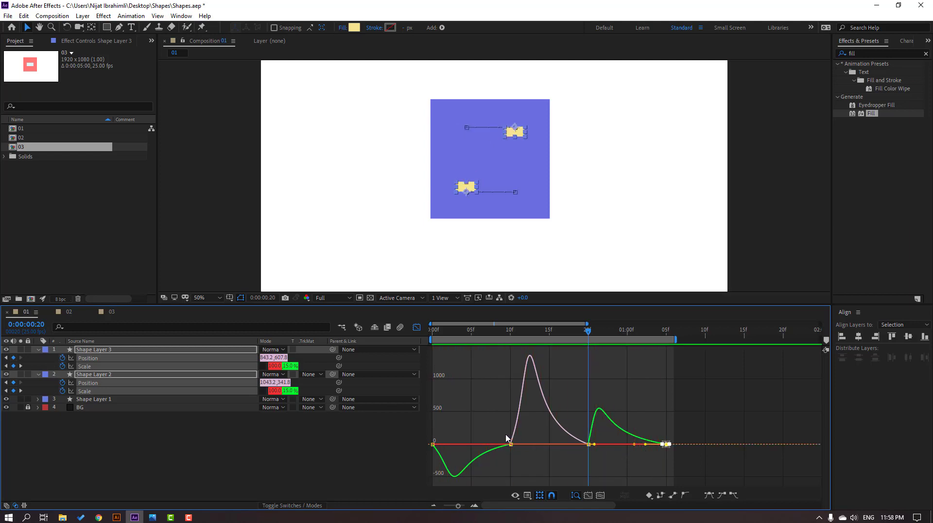
pyautogui.click(510, 444)
pyautogui.moveTo(524, 444); pyautogui.dragTo(535, 446)
pyautogui.press('space')
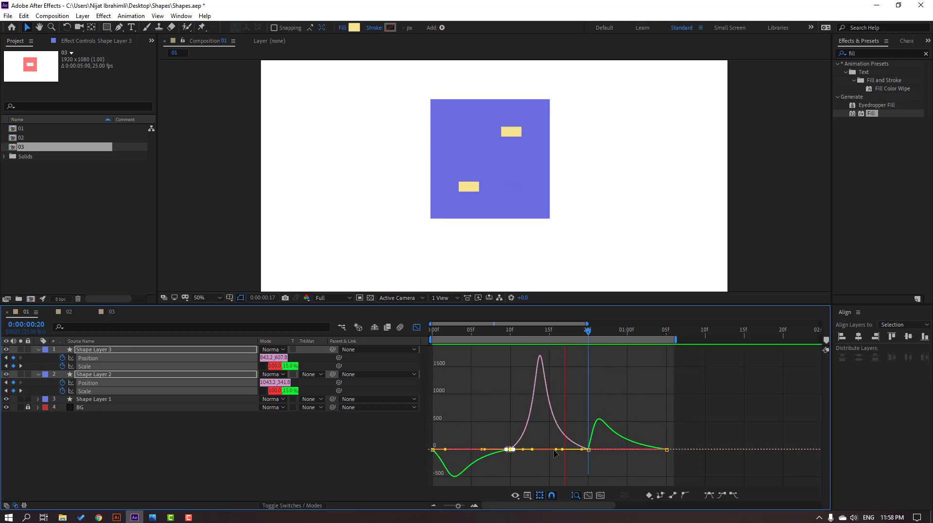
pyautogui.press('space')
# Step: Return to layer bars and delete composition 02's old light rectangle layer
pyautogui.click(418, 327)
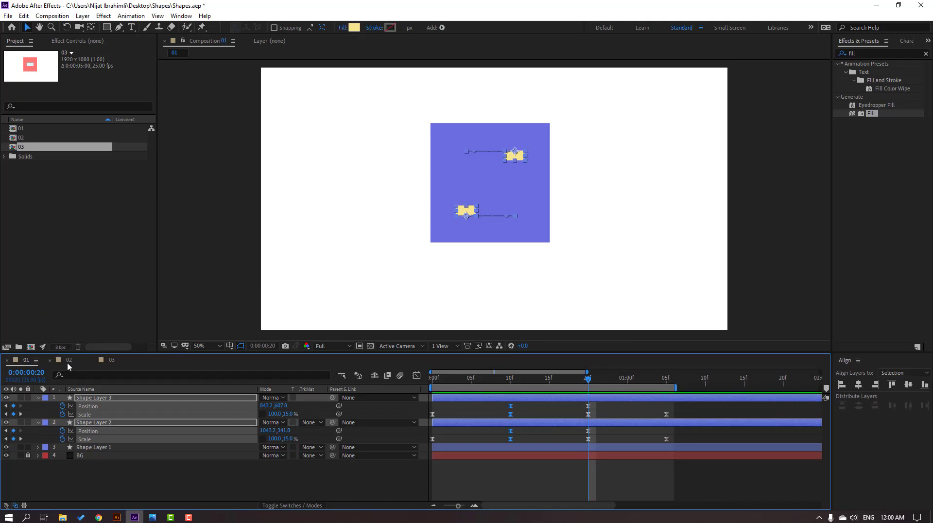
pyautogui.click(68, 362)
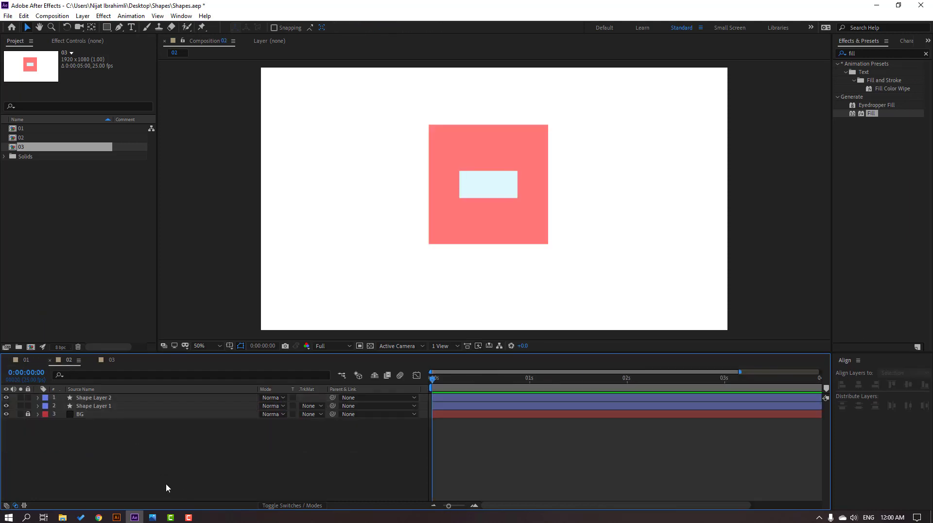
pyautogui.click(92, 399)
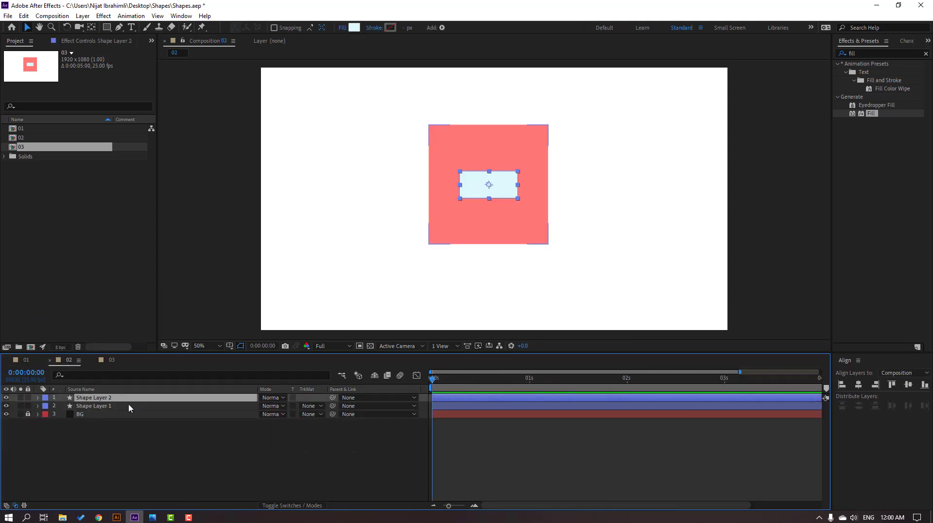
pyautogui.press('Delete')
# Step: Draw a new rectangle in the centre of the pink square
pyautogui.moveTo(107, 27); pyautogui.dragTo(180, 43)
pyautogui.moveTo(449, 168); pyautogui.dragTo(532, 199)
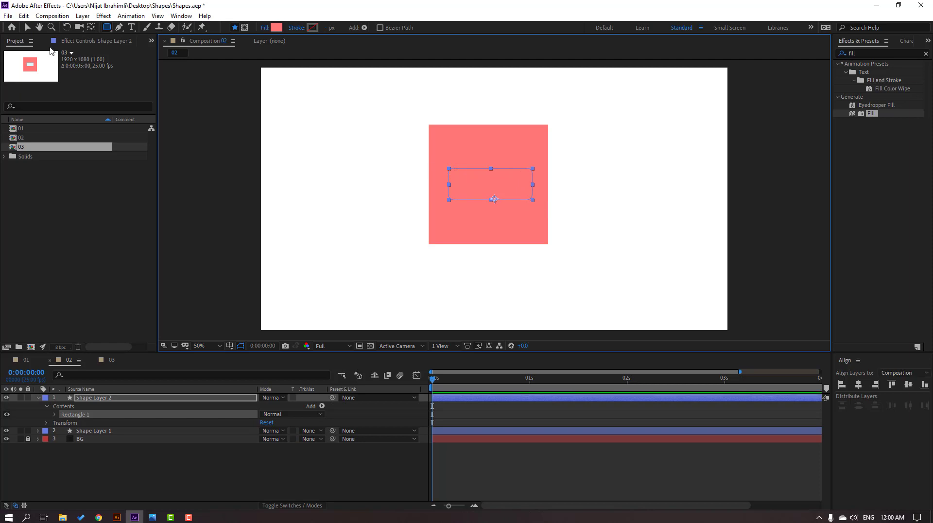
pyautogui.click(27, 30)
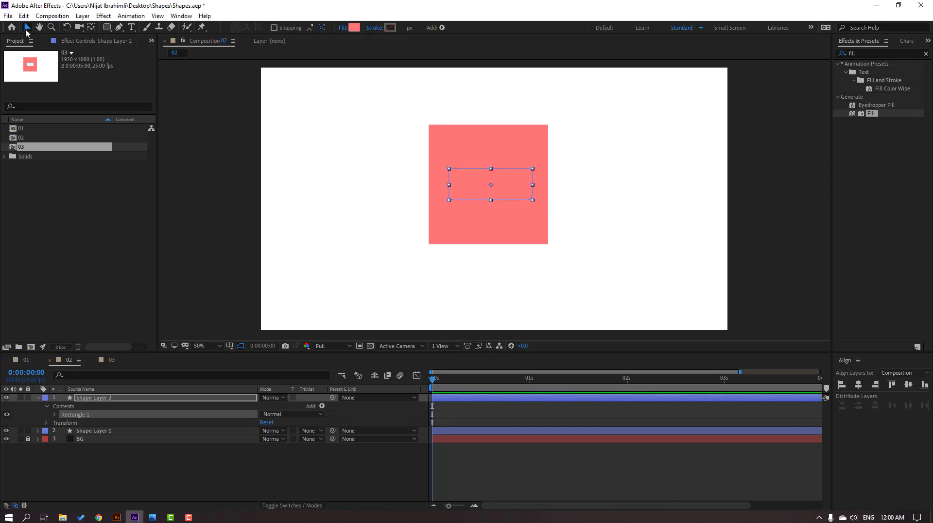
# Step: Set the rectangle's Roundness to 0 and its fill colour to white
pyautogui.click(54, 414)
pyautogui.click(63, 423)
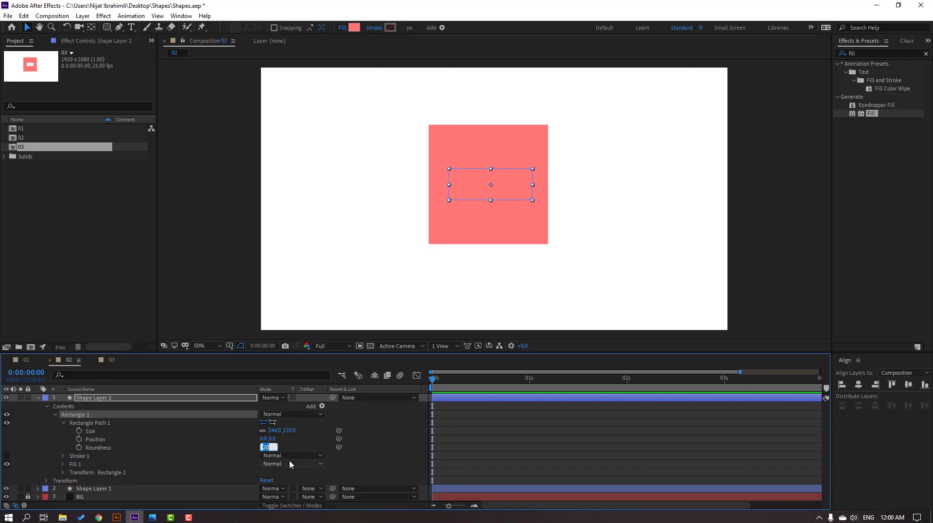
pyautogui.write('0')
pyautogui.press('Return')
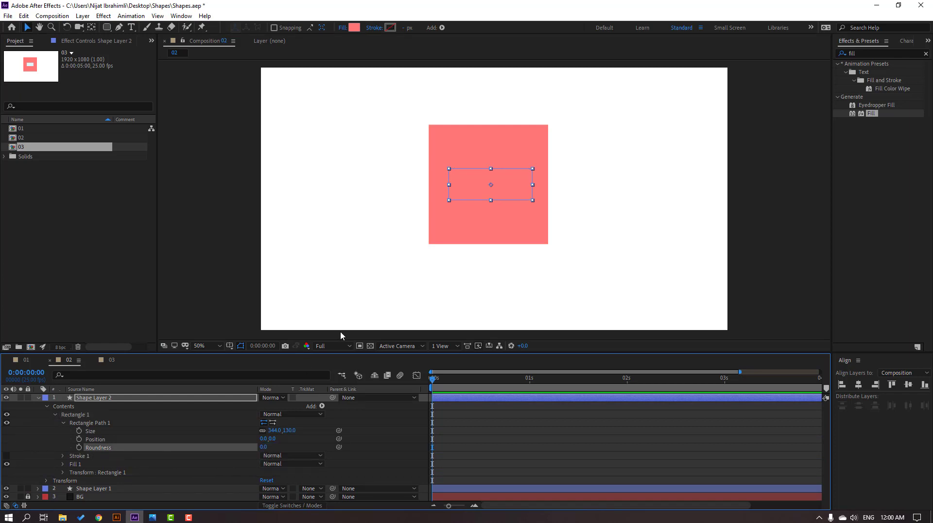
pyautogui.click(354, 28)
pyautogui.moveTo(137, 340); pyautogui.dragTo(79, 292)
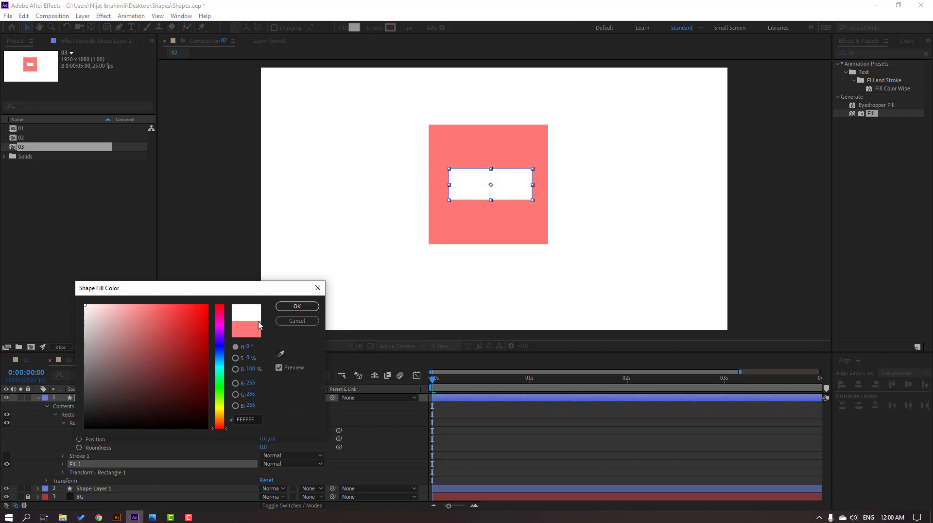
pyautogui.click(289, 311)
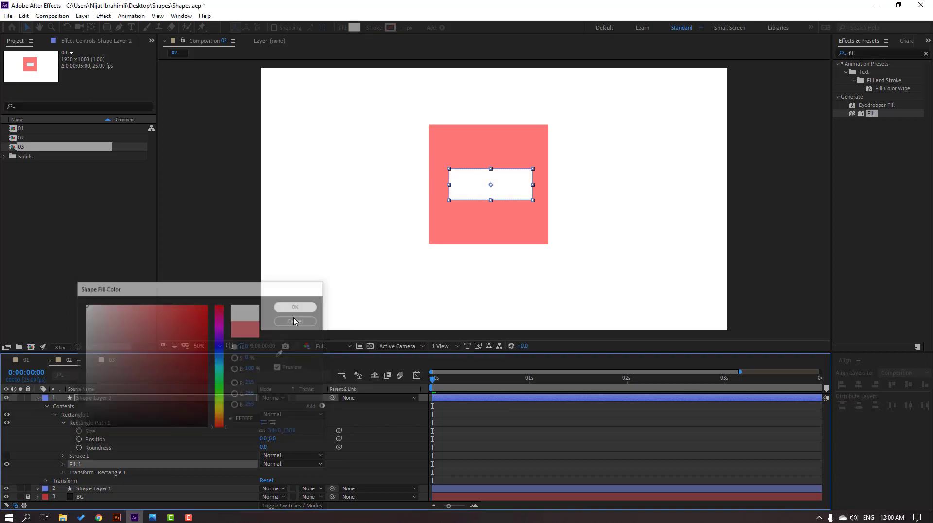
pyautogui.click(92, 399)
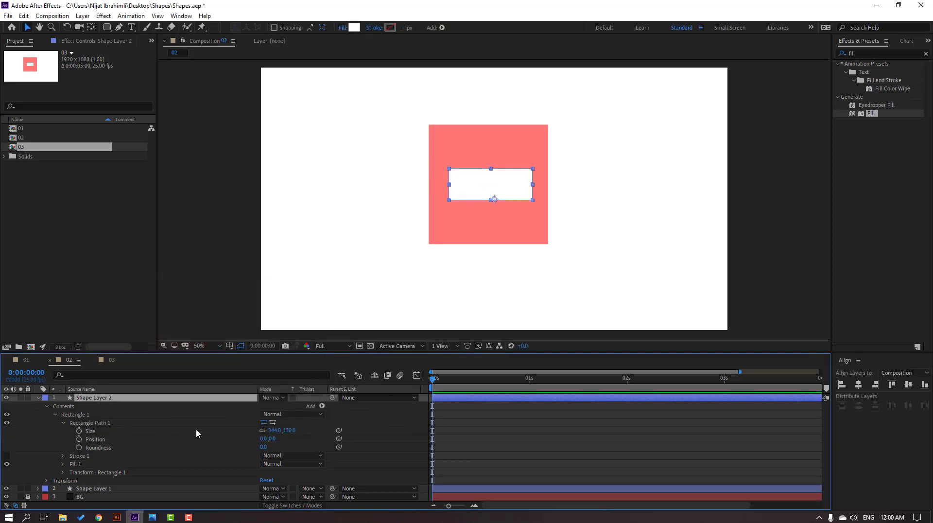
# Step: Keyframe Scale at 100%, 60% and 100% on frames 0, 10 and 20 with Easy Ease
pyautogui.hotkey('alt', 'shift', 's')
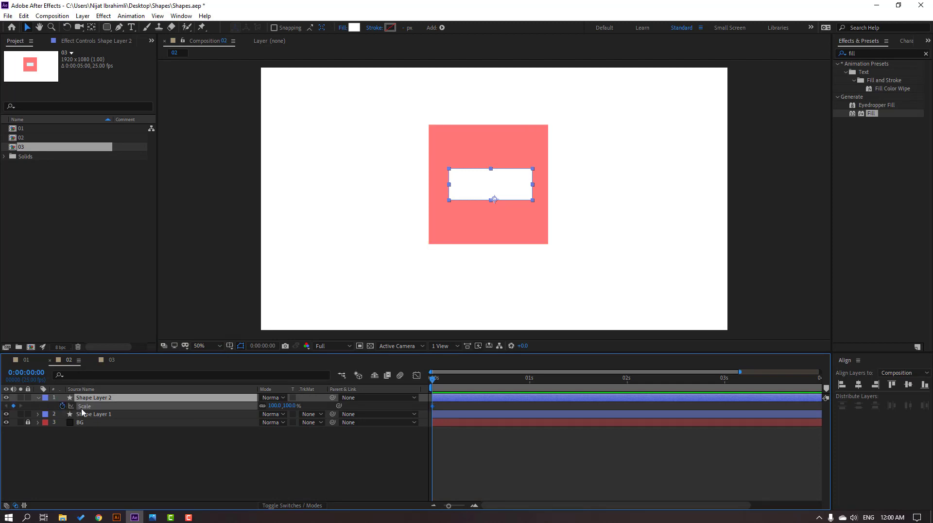
pyautogui.hotkey('shift', 'pagedown')
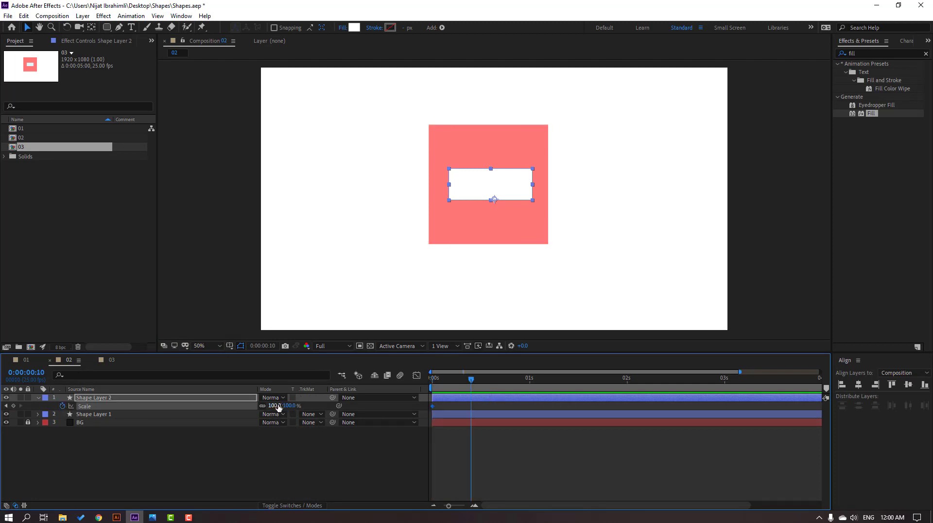
pyautogui.moveTo(278, 407); pyautogui.dragTo(258, 407)
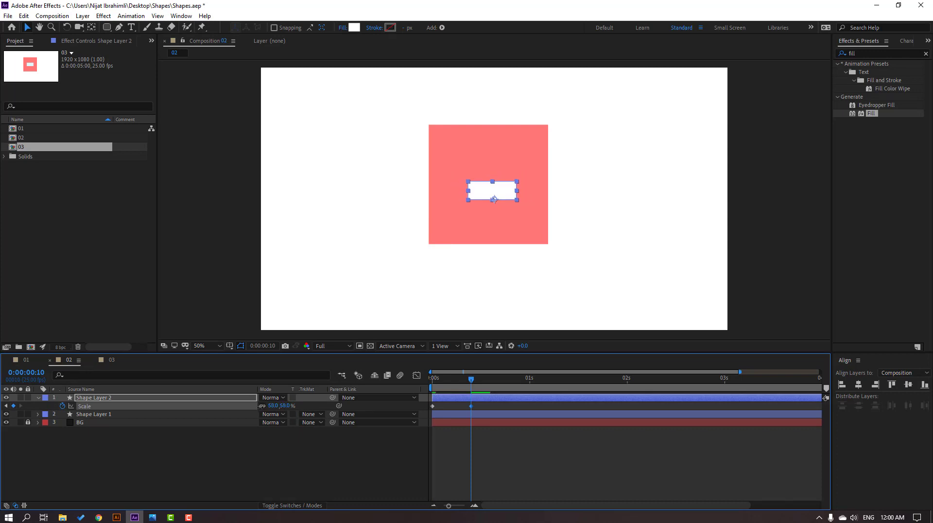
pyautogui.hotkey('shift', 'pagedown')
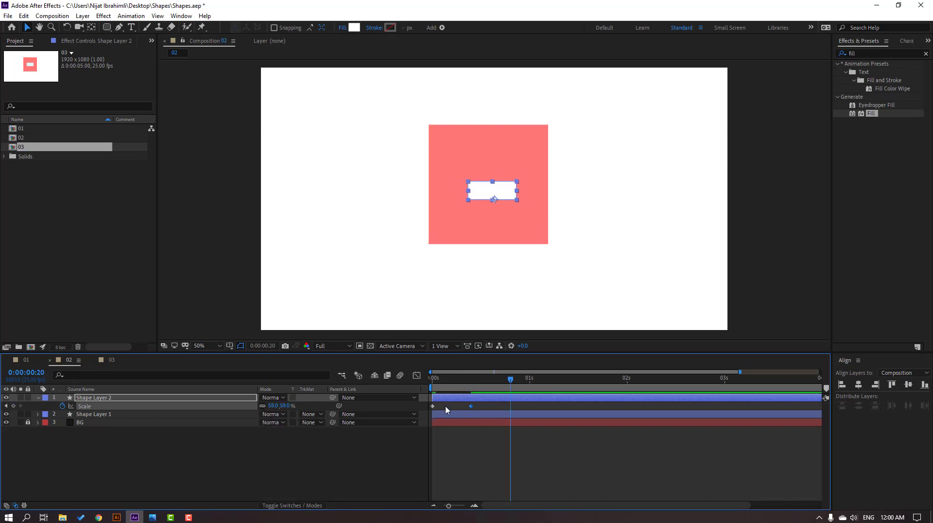
pyautogui.moveTo(446, 409); pyautogui.dragTo(427, 403)
pyautogui.hotkey('ctrl', 'v')
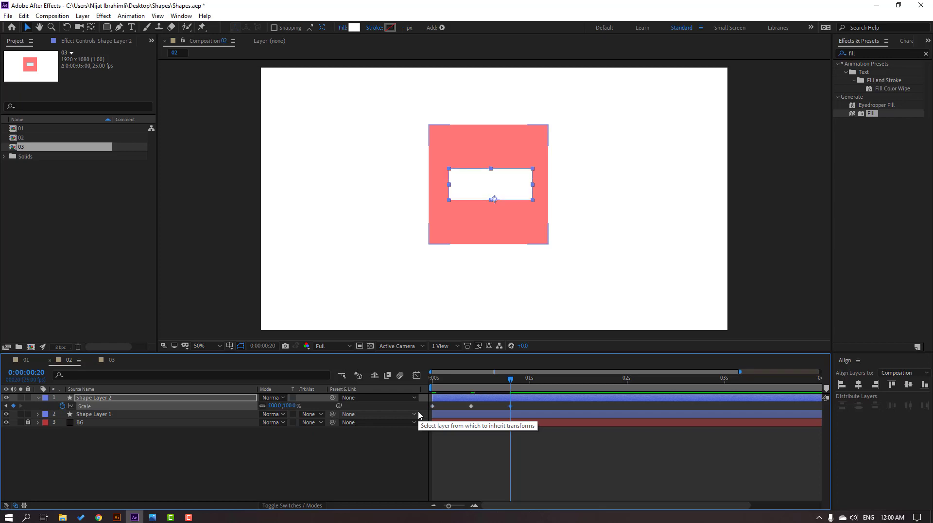
pyautogui.moveTo(526, 407); pyautogui.dragTo(424, 414)
pyautogui.rightClick(433, 406)
pyautogui.moveTo(486, 401)
pyautogui.click(572, 433)
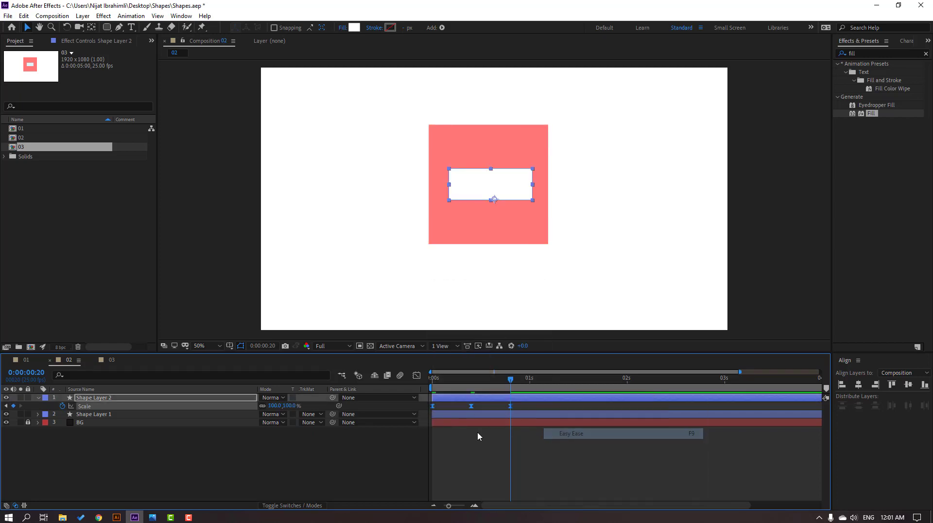
# Step: Centre Shape Layer 1 and Shape Layer 2 horizontally on each other
pyautogui.click(95, 436)
pyautogui.click(92, 415)
pyautogui.keyDown('shift'); pyautogui.click(97, 400); pyautogui.keyUp('shift')
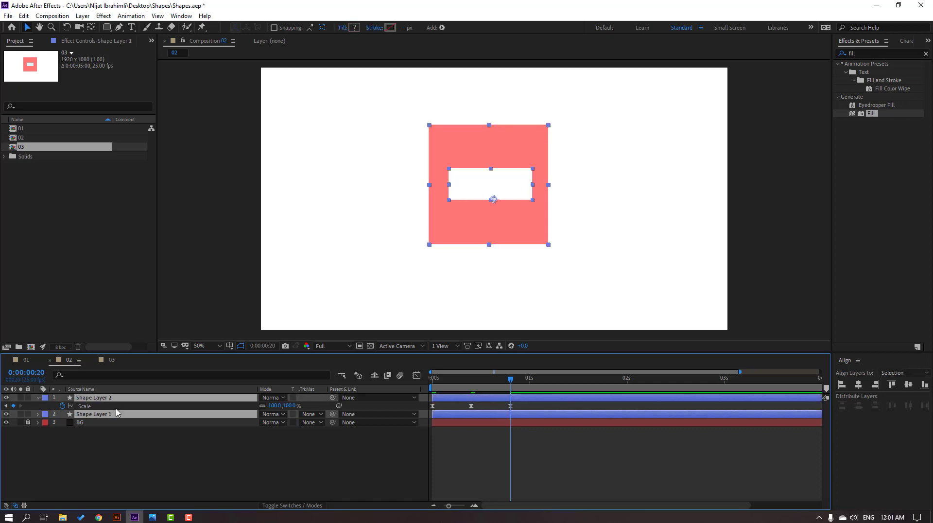
pyautogui.click(860, 386)
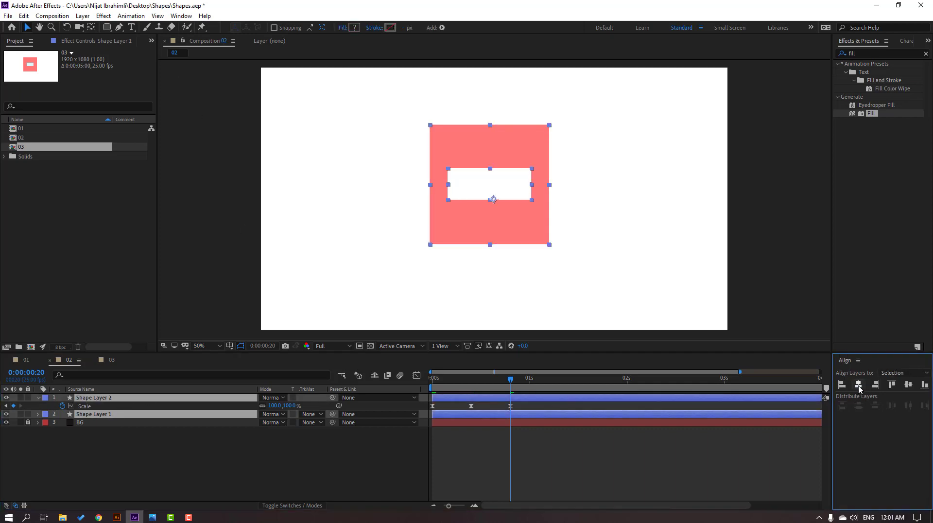
pyautogui.click(544, 467)
# Step: Centre the rectangle's anchor point and stretch the Scale keyframes over more time
pyautogui.moveTo(510, 382)
pyautogui.mouseDown()
pyautogui.moveTo(466, 384)
pyautogui.moveTo(508, 385)
pyautogui.mouseUp()
pyautogui.click(490, 399)
pyautogui.click(509, 379)
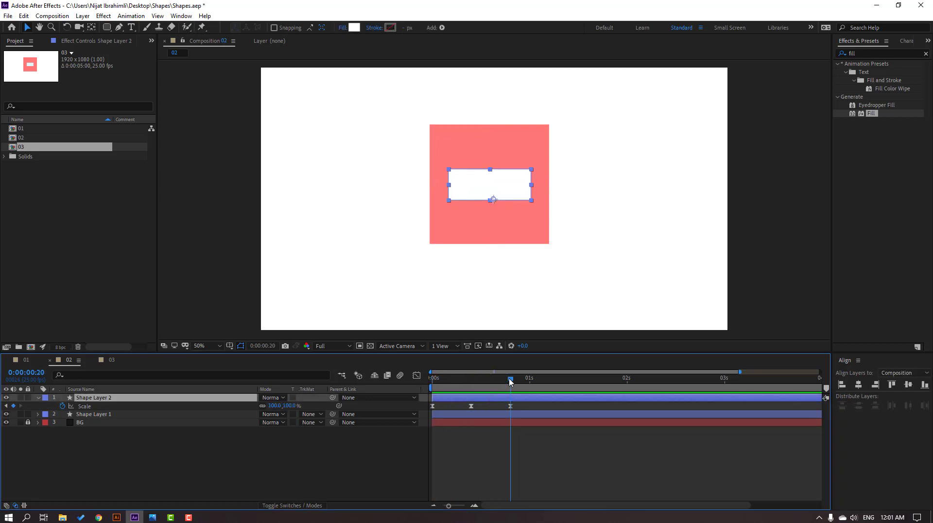
pyautogui.click(90, 28)
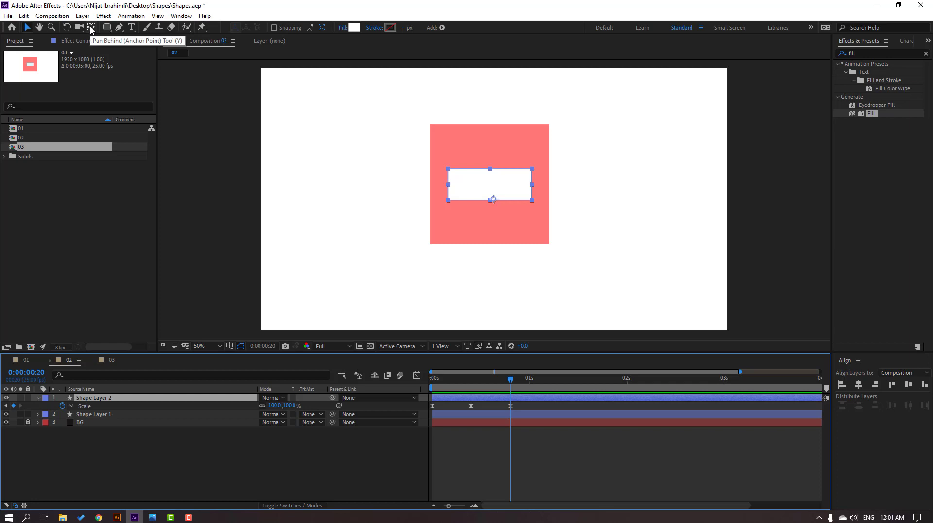
pyautogui.hotkey('ctrl', 'alt', 'Home')
pyautogui.click(625, 459)
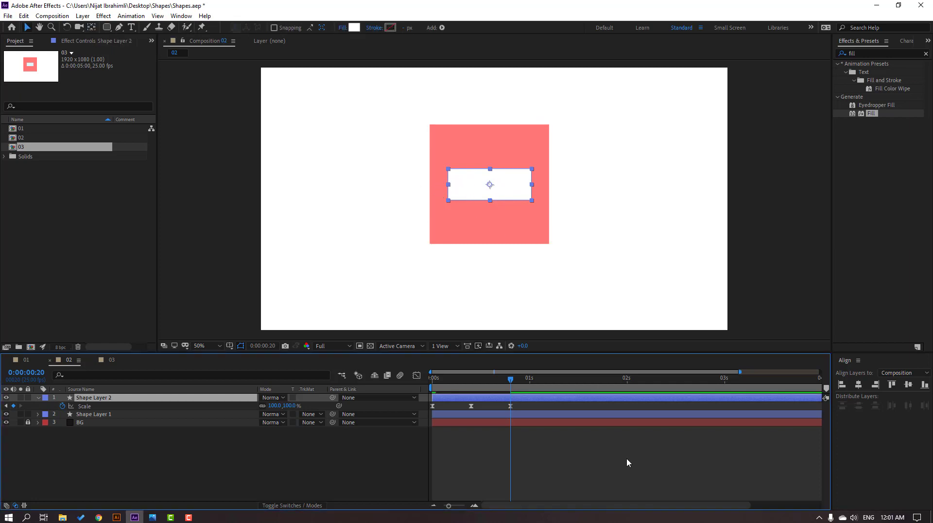
pyautogui.press('v')
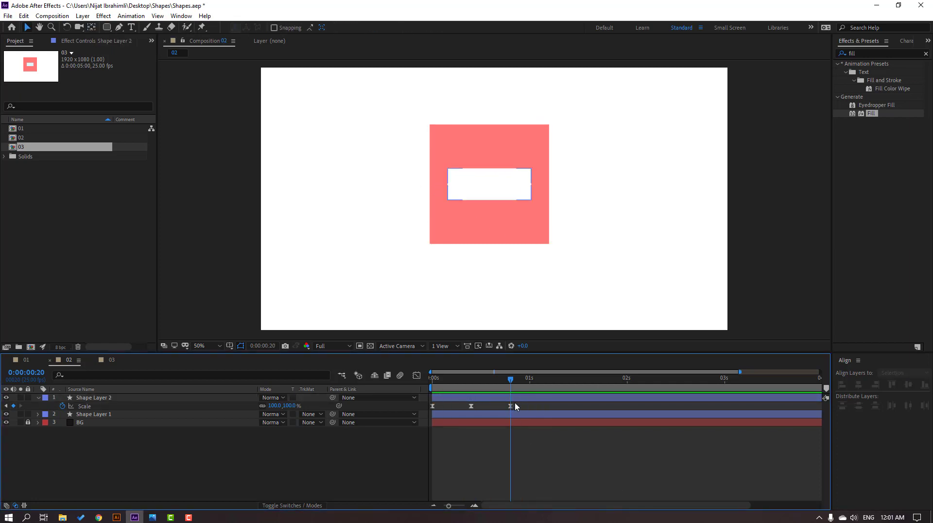
pyautogui.moveTo(530, 402); pyautogui.dragTo(425, 414)
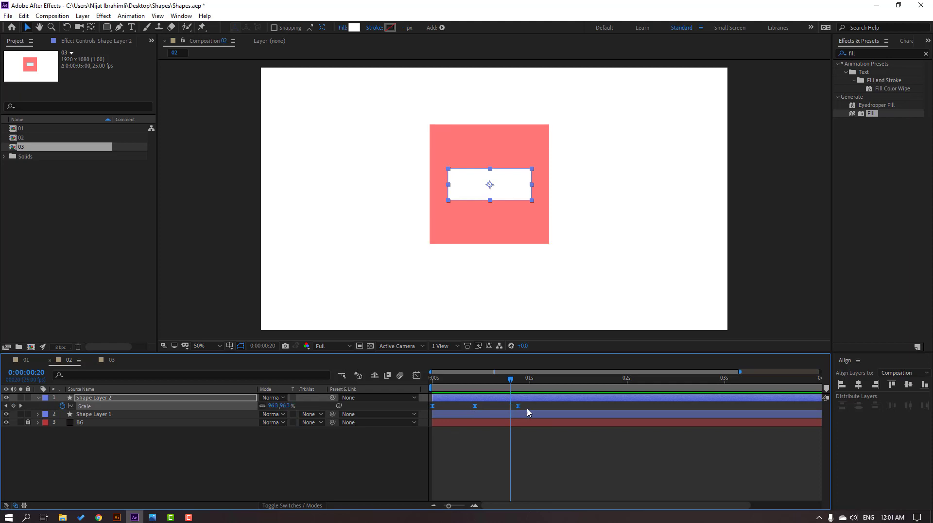
pyautogui.moveTo(518, 406); pyautogui.dragTo(556, 406)
# Step: In the speed graph, lengthen the middle Scale keyframe's incoming ease and preview the pulse
pyautogui.click(416, 376)
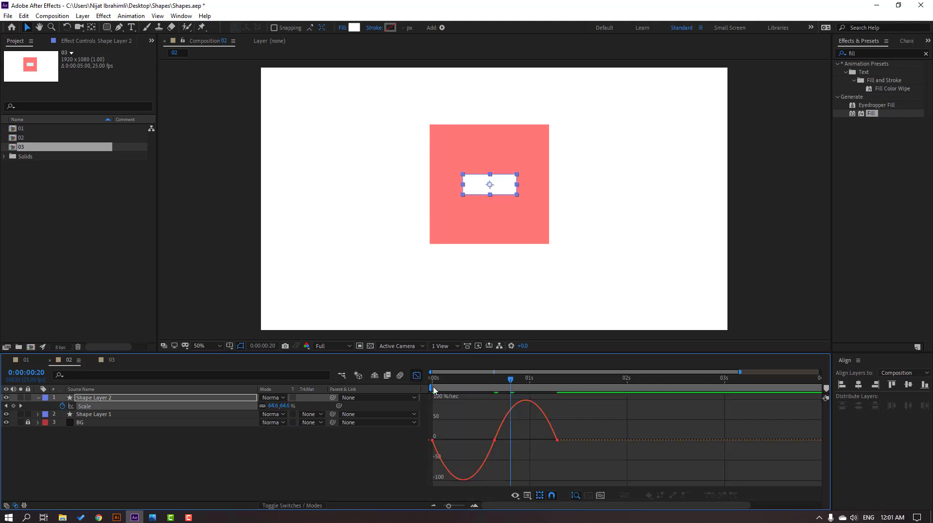
pyautogui.doubleClick(484, 446)
pyautogui.moveTo(484, 440); pyautogui.dragTo(519, 429)
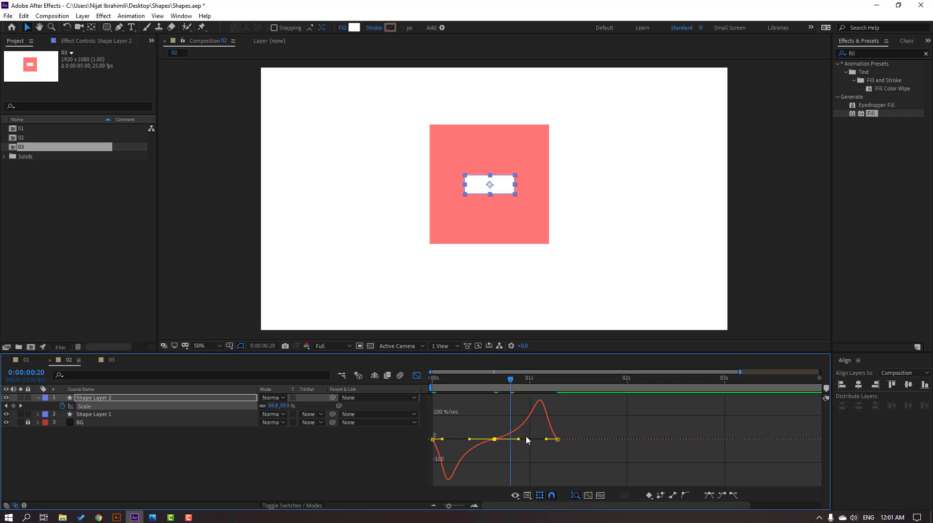
pyautogui.press('space')
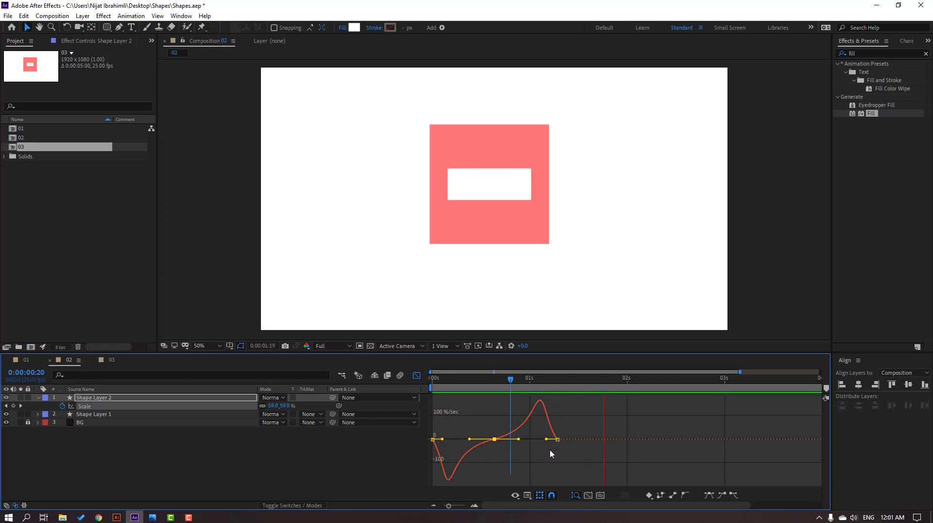
pyautogui.press('space')
# Step: End the work area at the last Scale key and spread the keyframes out to about 1:18
pyautogui.click(417, 375)
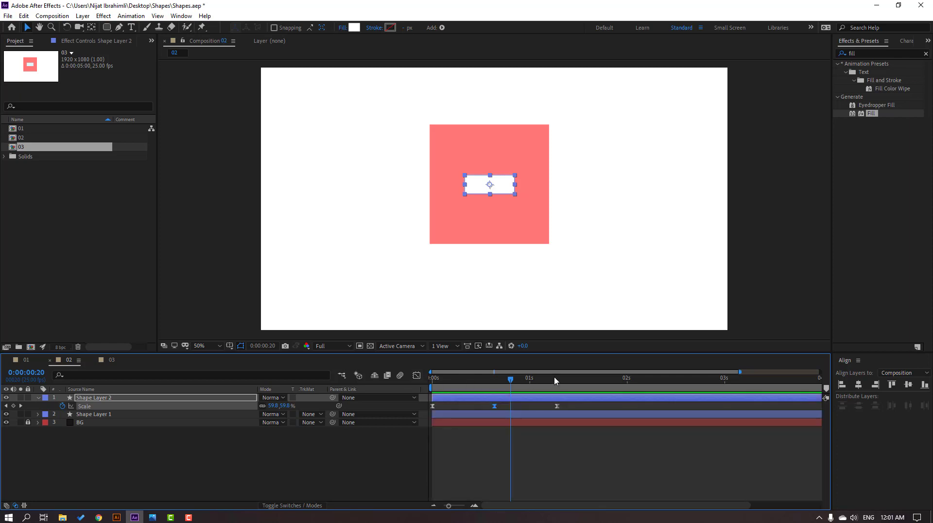
pyautogui.moveTo(555, 379); pyautogui.dragTo(557, 388)
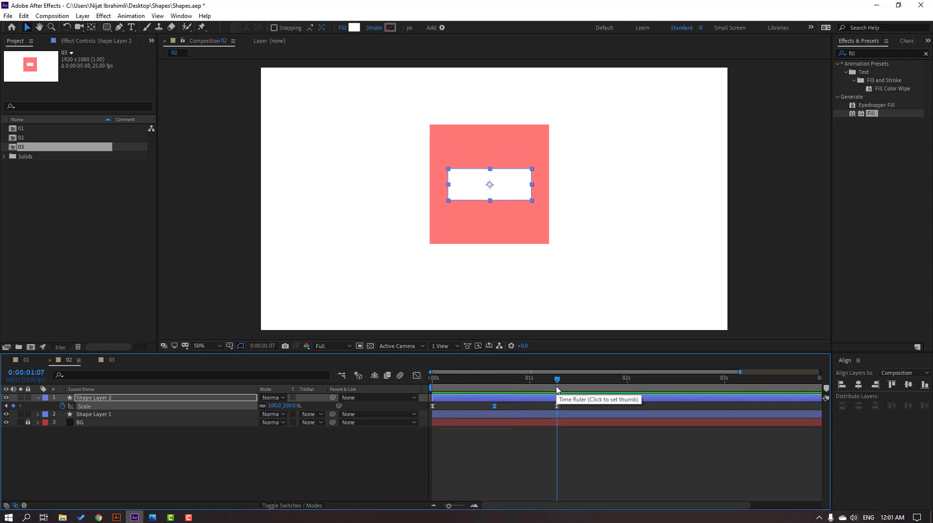
pyautogui.press('n')
pyautogui.press('space')
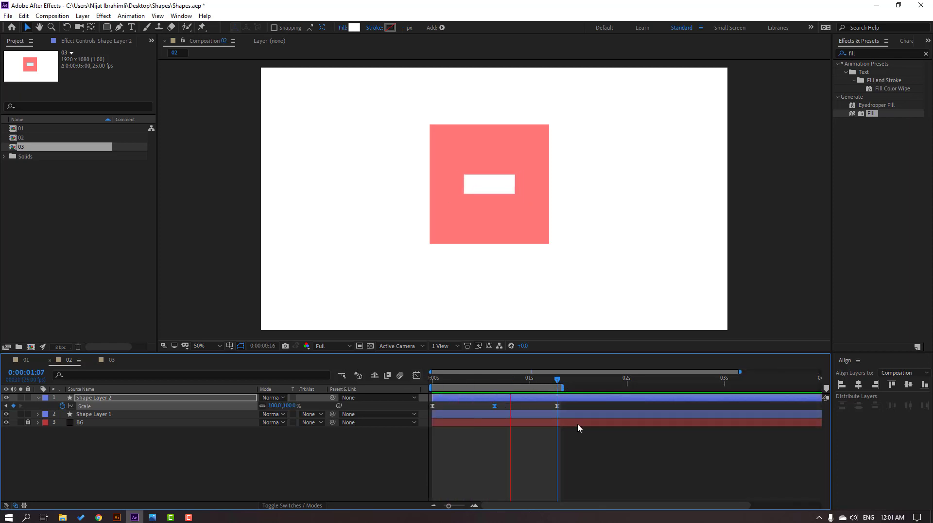
pyautogui.moveTo(566, 407); pyautogui.dragTo(601, 389)
pyautogui.press('space')
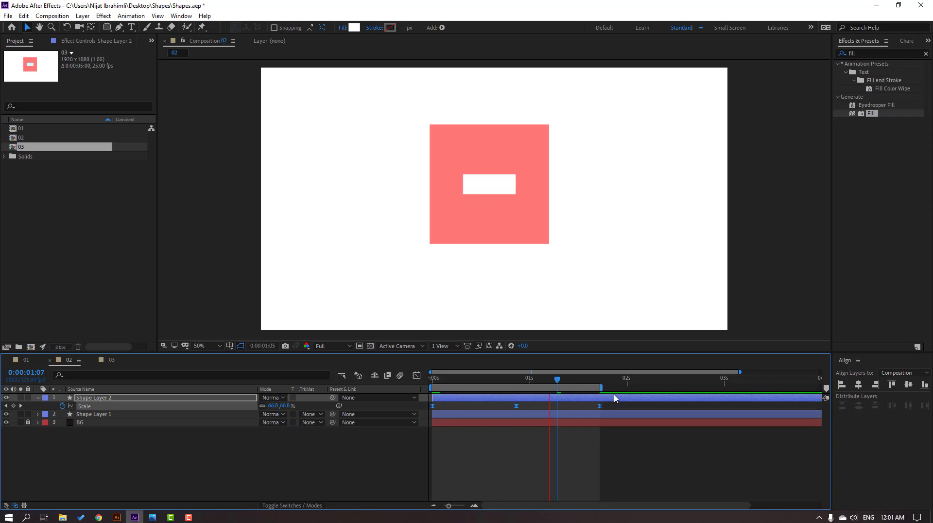
pyautogui.click(245, 399)
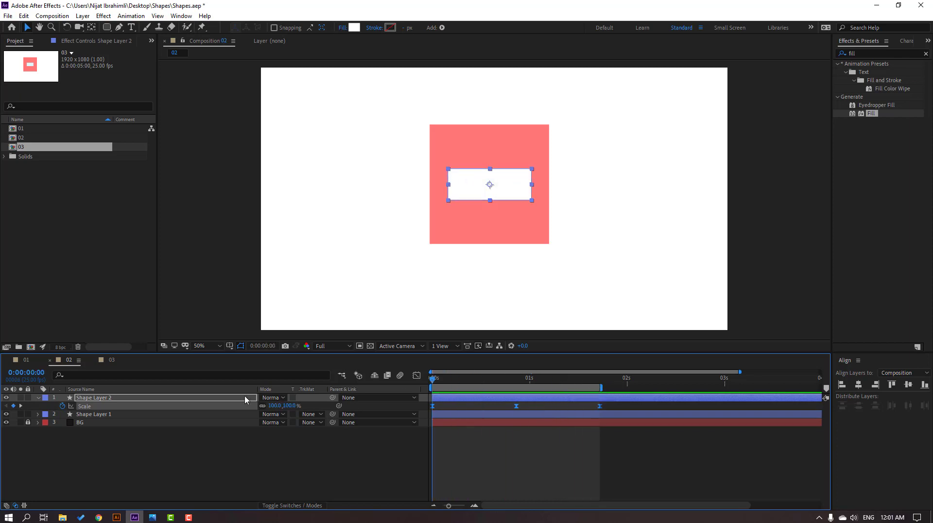
# Step: Collapse Transform and expand Shape Layer 2's Contents > Rectangle 1 to show path, stroke and fill
pyautogui.click(39, 398)
pyautogui.click(39, 397)
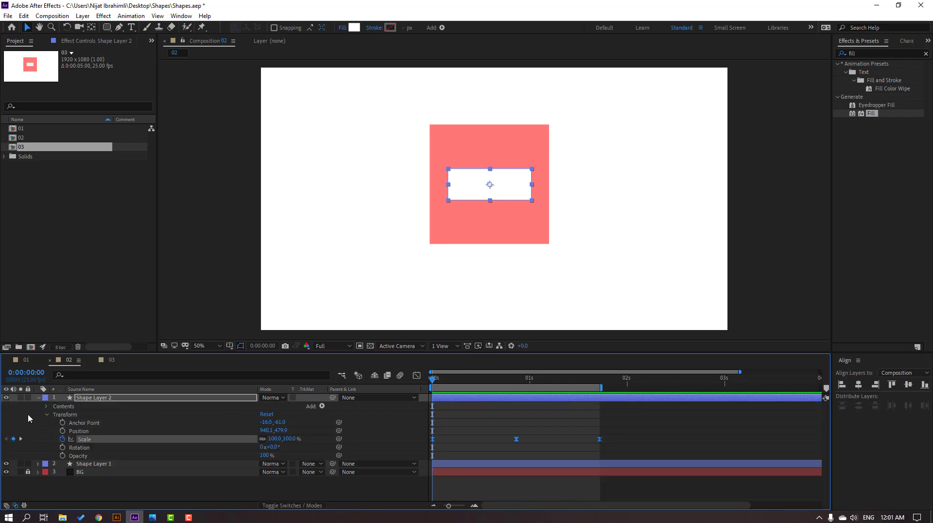
pyautogui.click(47, 415)
pyautogui.click(46, 407)
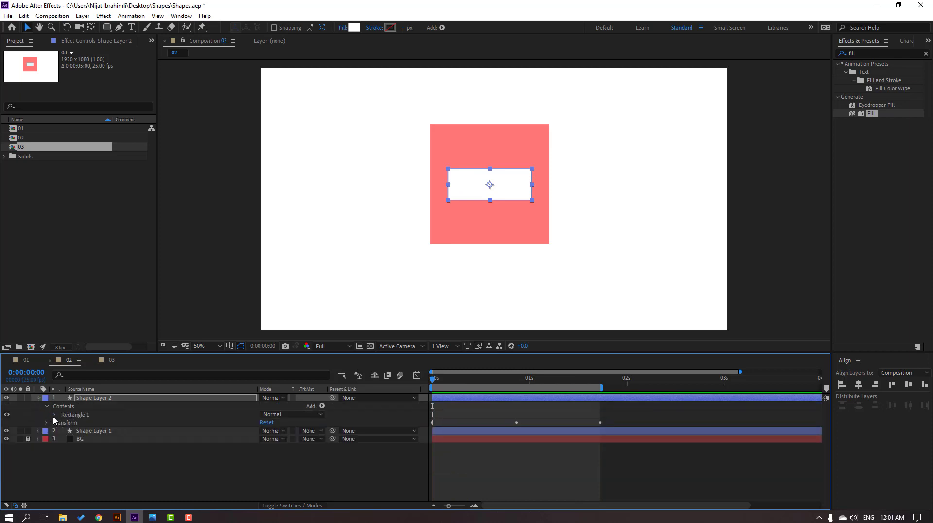
pyautogui.click(54, 414)
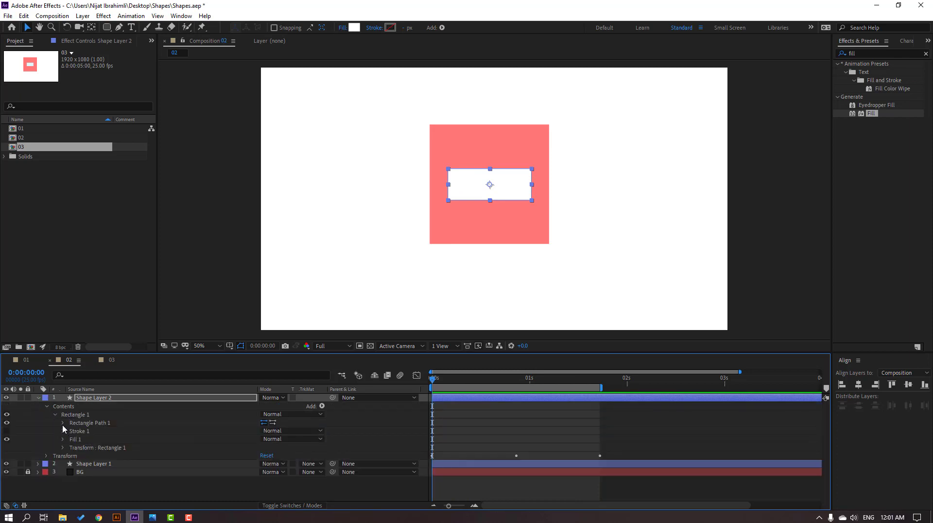
# Step: Keyframe Rectangle Path 1's Roundness at 0 at 0s and round it to 138 at 0:21
pyautogui.click(62, 425)
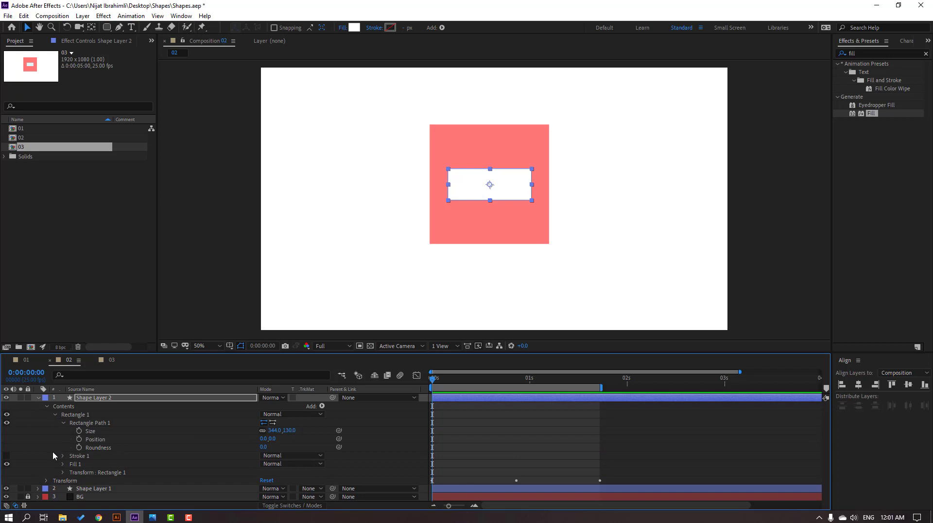
pyautogui.click(79, 447)
pyautogui.moveTo(438, 383); pyautogui.dragTo(517, 384)
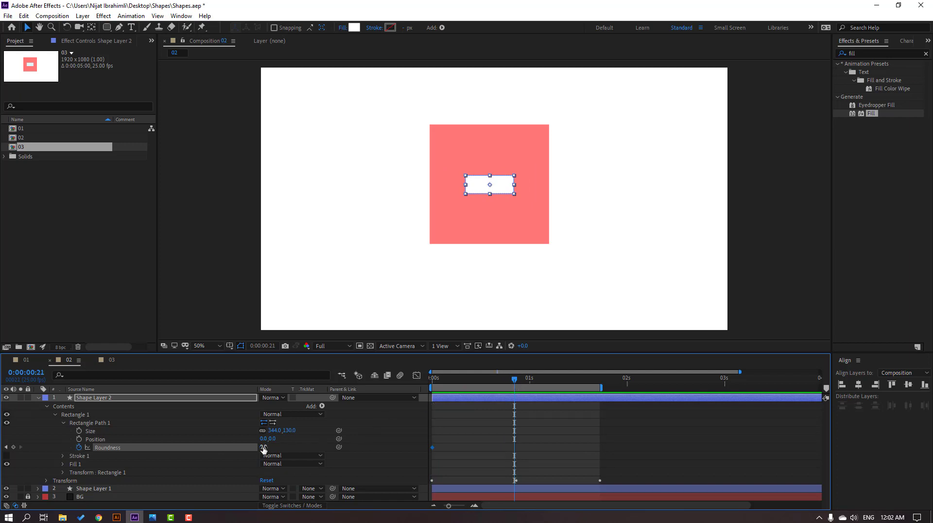
pyautogui.moveTo(264, 447); pyautogui.dragTo(308, 446)
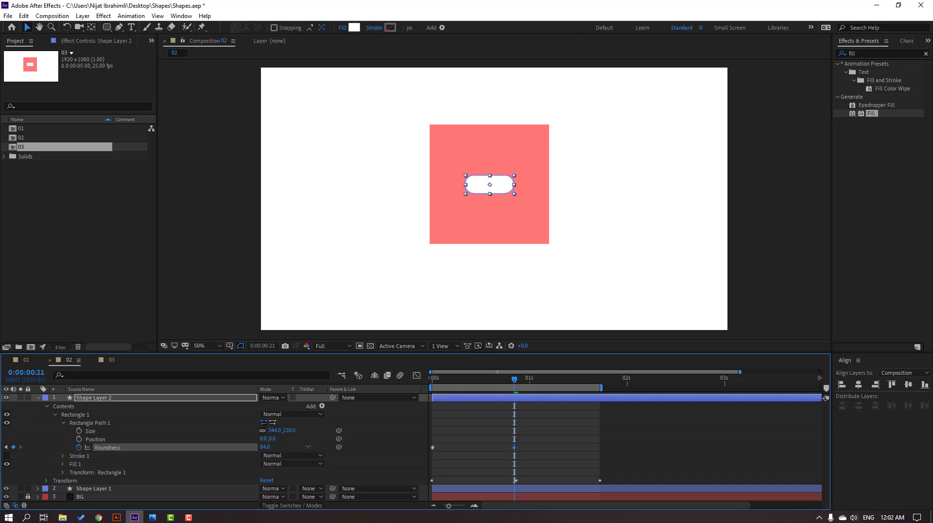
pyautogui.click(267, 447)
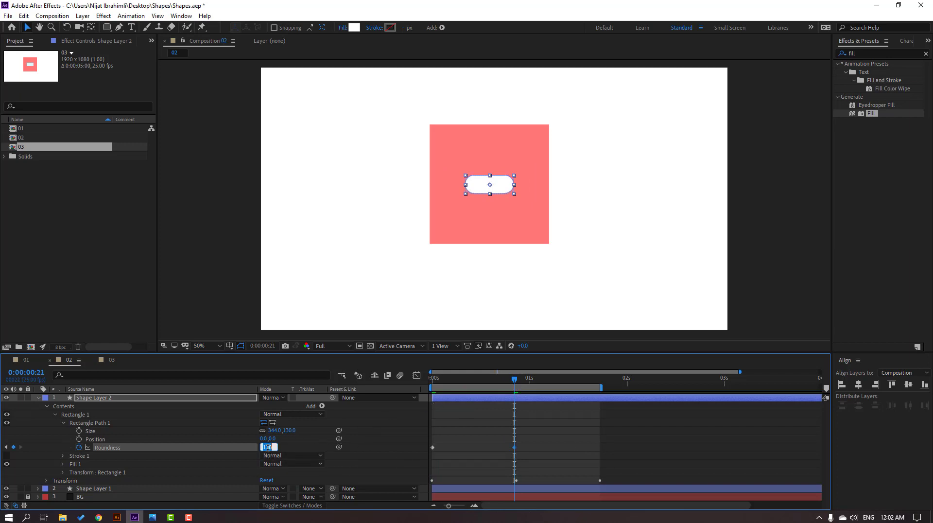
# Step: Paste a zero-Roundness keyframe at 1:18 and apply Easy Ease to the Roundness keys
pyautogui.click(594, 453)
pyautogui.moveTo(515, 385); pyautogui.dragTo(600, 386)
pyautogui.moveTo(450, 443); pyautogui.dragTo(427, 456)
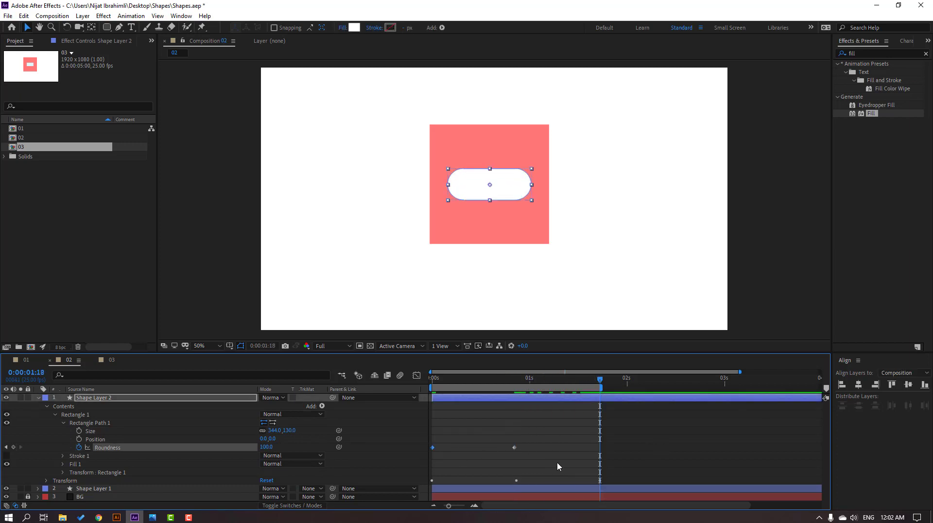
pyautogui.hotkey('ctrl', 'c')
pyautogui.hotkey('ctrl', 'v')
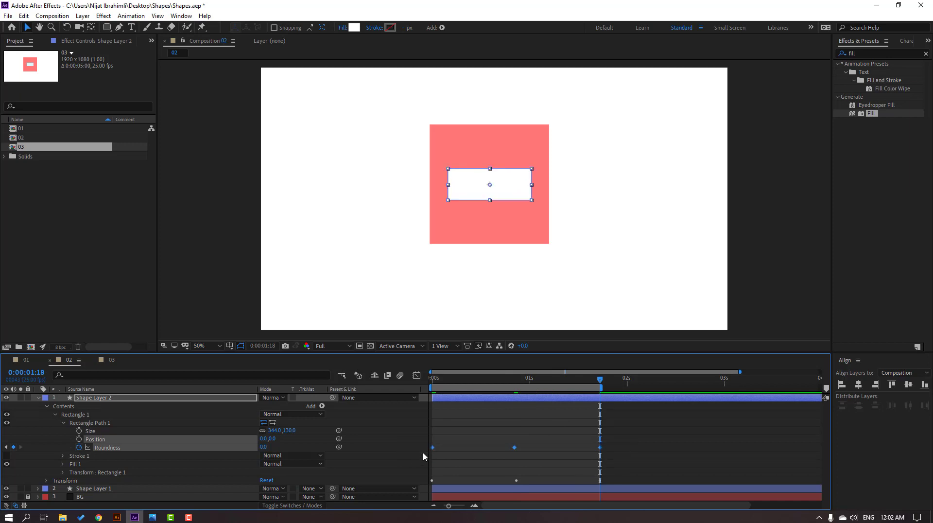
pyautogui.rightClick(430, 448)
pyautogui.moveTo(486, 440)
pyautogui.click(627, 377)
# Step: Drag the Roundness speed-curve handle to about 66% influence so rounding peaks earlier, then stop the preview
pyautogui.click(416, 375)
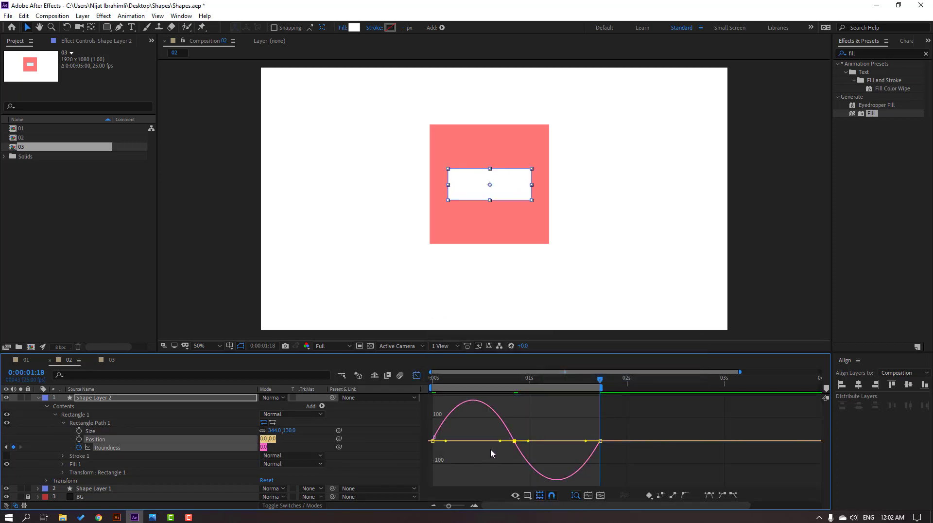
pyautogui.moveTo(503, 445); pyautogui.dragTo(543, 446)
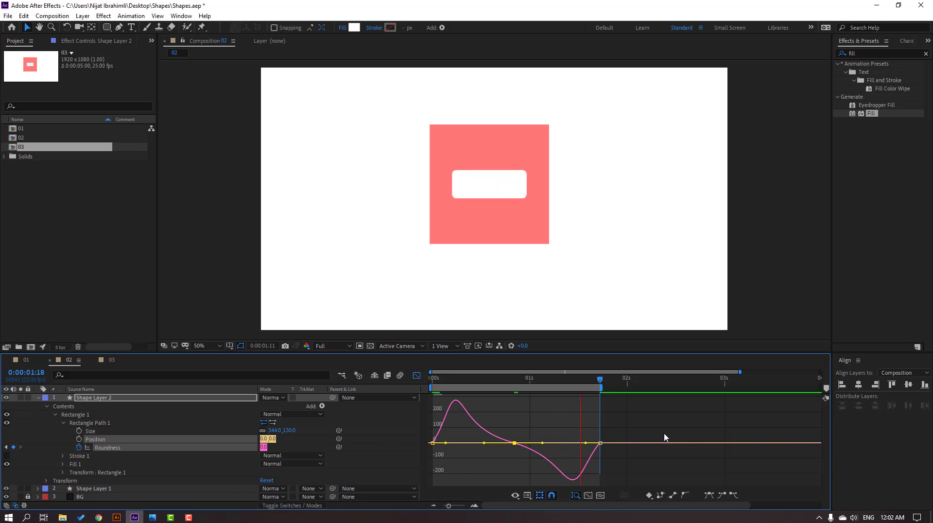
pyautogui.press(',')
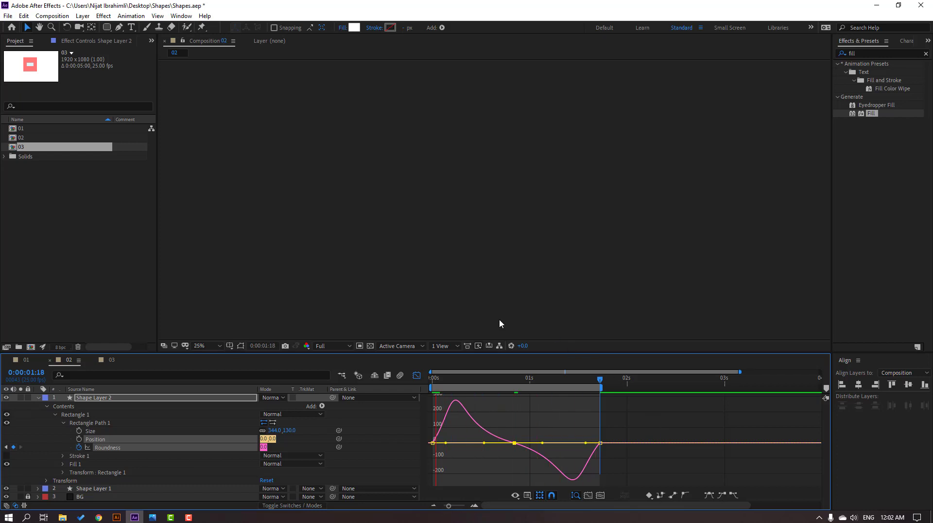
pyautogui.press('.')
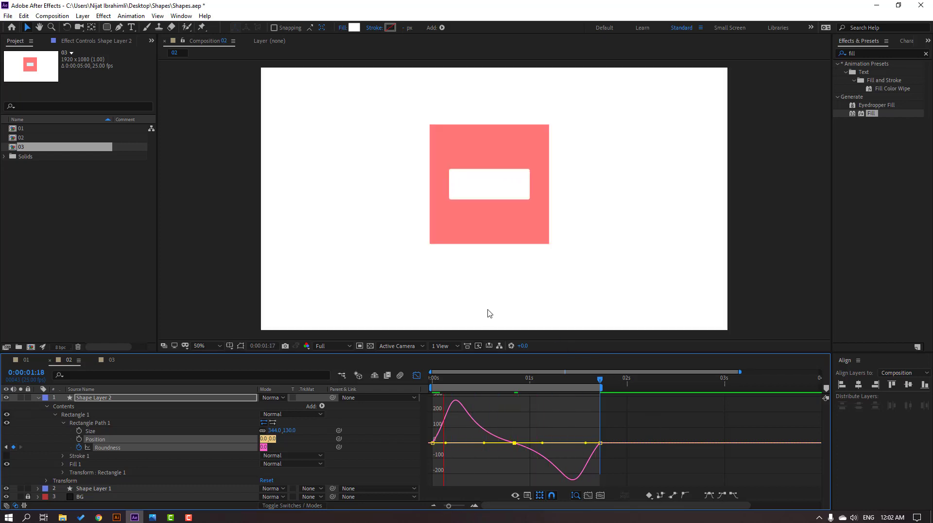
pyautogui.click(39, 397)
pyautogui.click(321, 439)
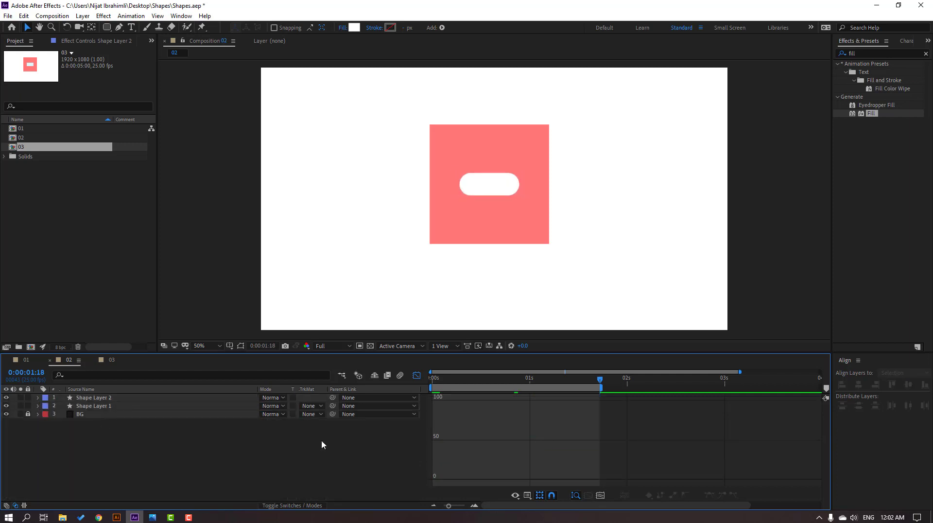
pyautogui.click(416, 375)
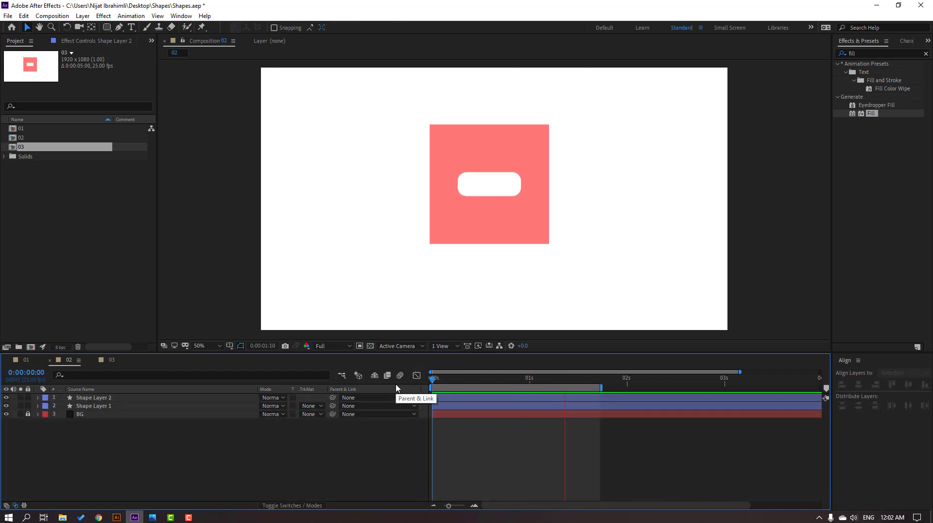
pyautogui.press('space')
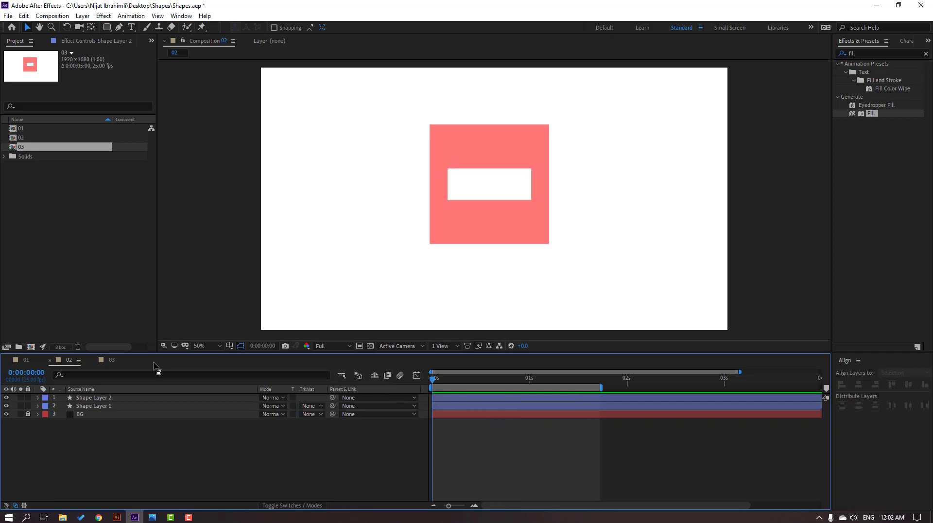
# Step: In comp 03 at 0:00, parent the top coral bar (Shape Layer 2) to Shape Layer 3
pyautogui.click(110, 360)
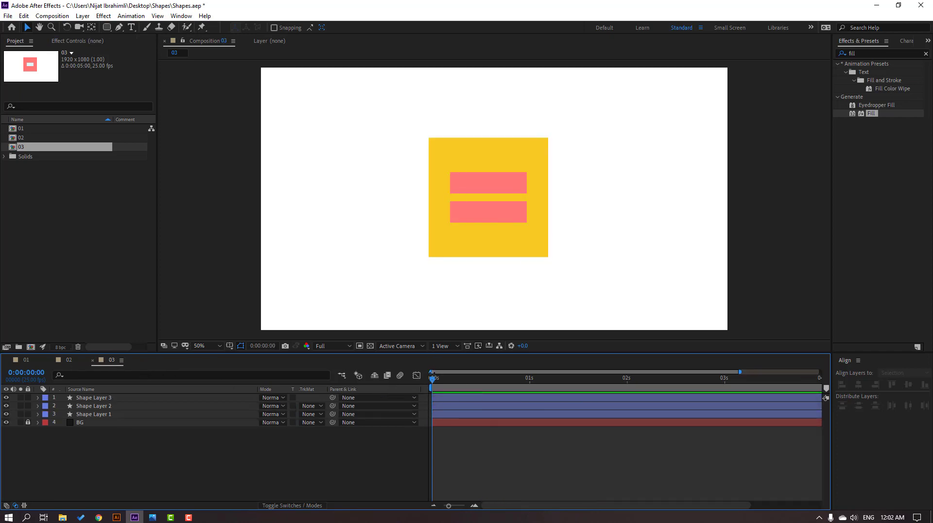
pyautogui.click(448, 380)
pyautogui.moveTo(455, 386); pyautogui.dragTo(282, 384)
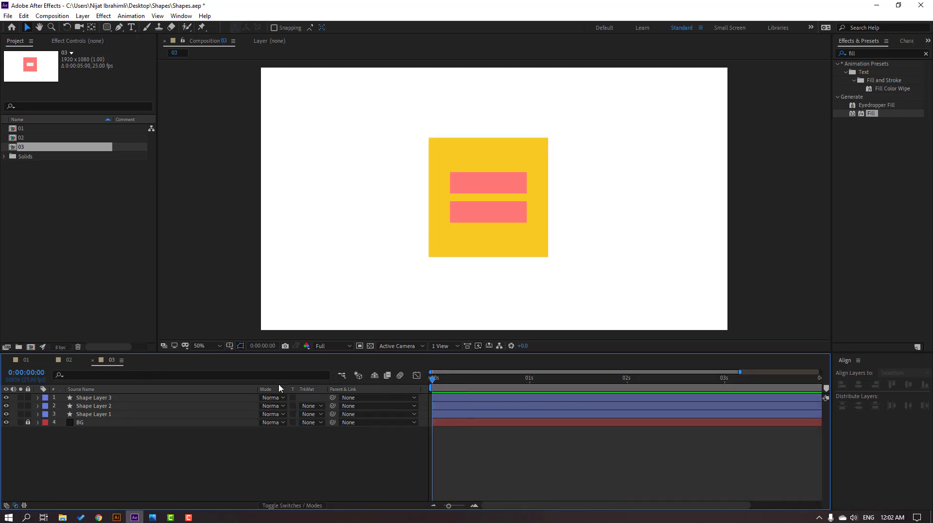
pyautogui.click(471, 190)
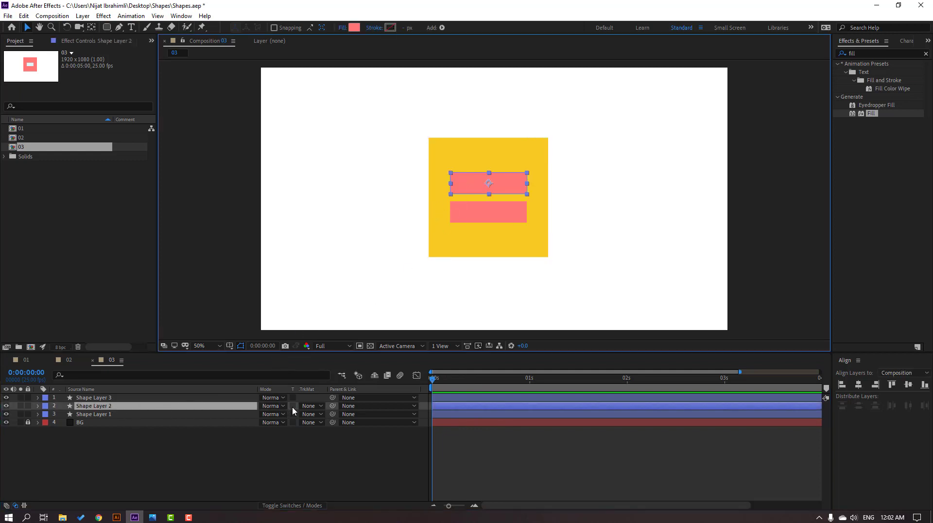
pyautogui.moveTo(333, 407); pyautogui.dragTo(97, 401)
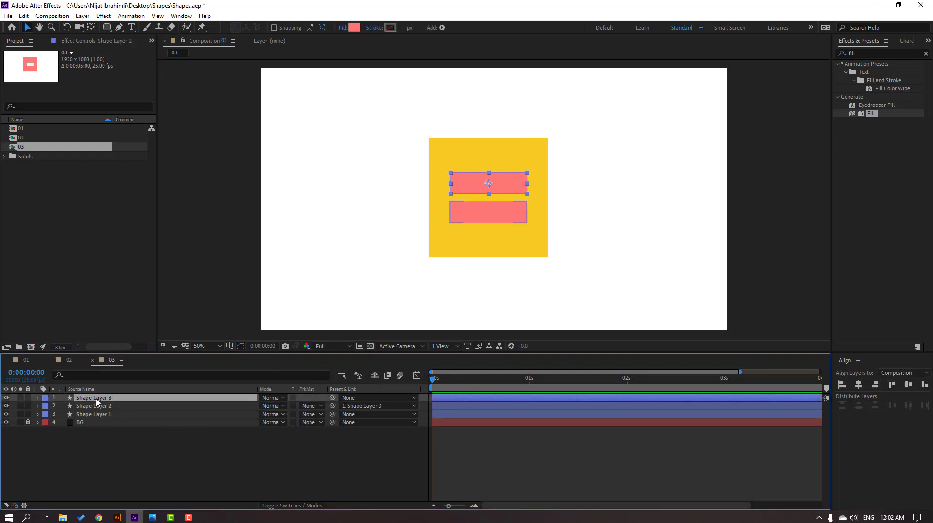
# Step: Rename Shape Layer 3, the lower coral bar, to 'main'
pyautogui.click(96, 401)
pyautogui.press('Return')
pyautogui.write('ma')
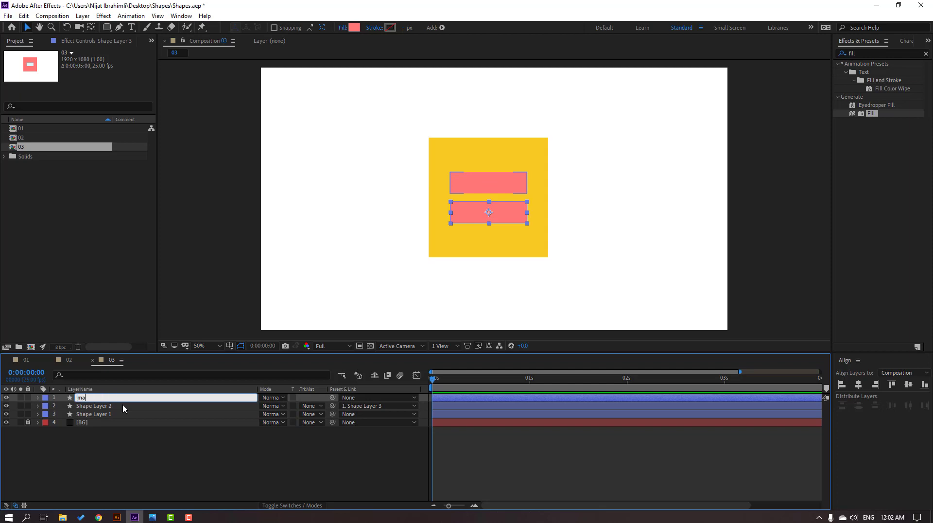
pyautogui.write('in')
pyautogui.press('Return')
# Step: Keyframe main's Position: bars slide left at 0, right at 0:10, and back left at 0:20
pyautogui.press('p')
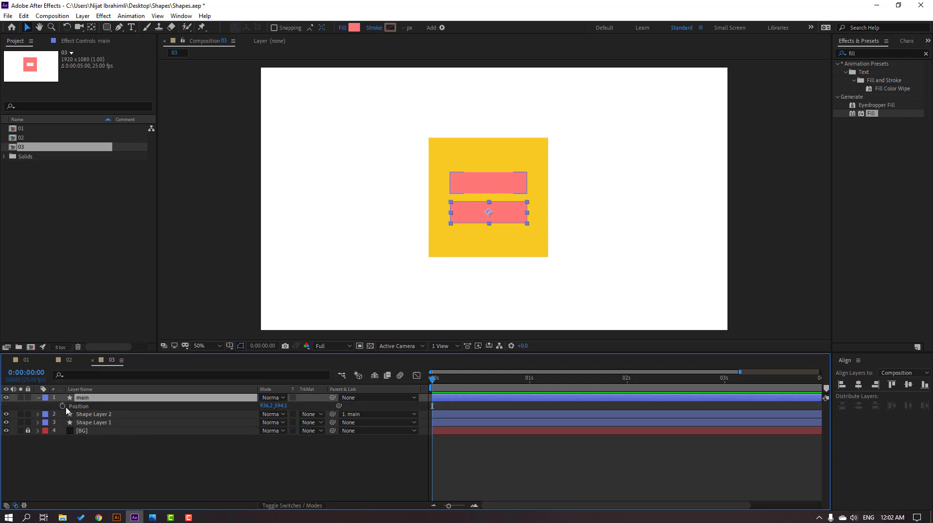
pyautogui.click(62, 406)
pyautogui.moveTo(267, 405); pyautogui.dragTo(231, 409)
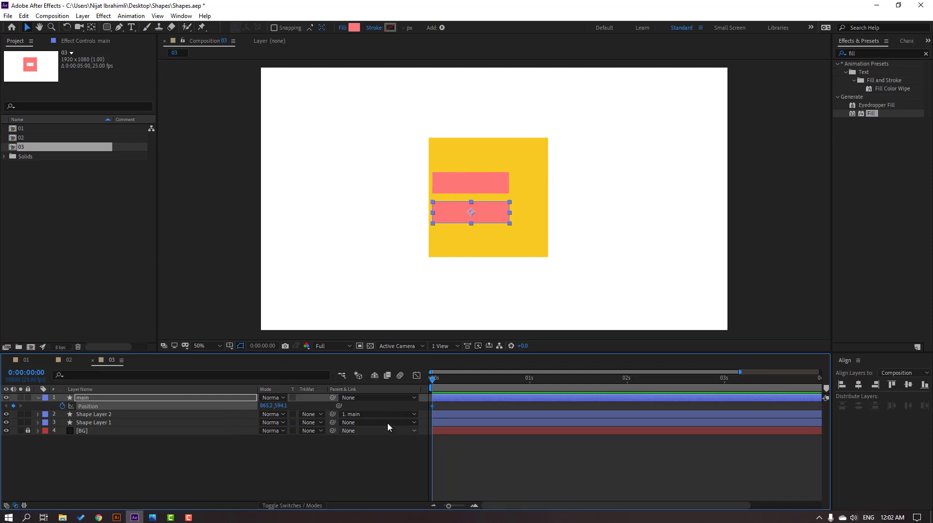
pyautogui.hotkey('shift', 'pagedown')
pyautogui.moveTo(263, 406); pyautogui.dragTo(339, 405)
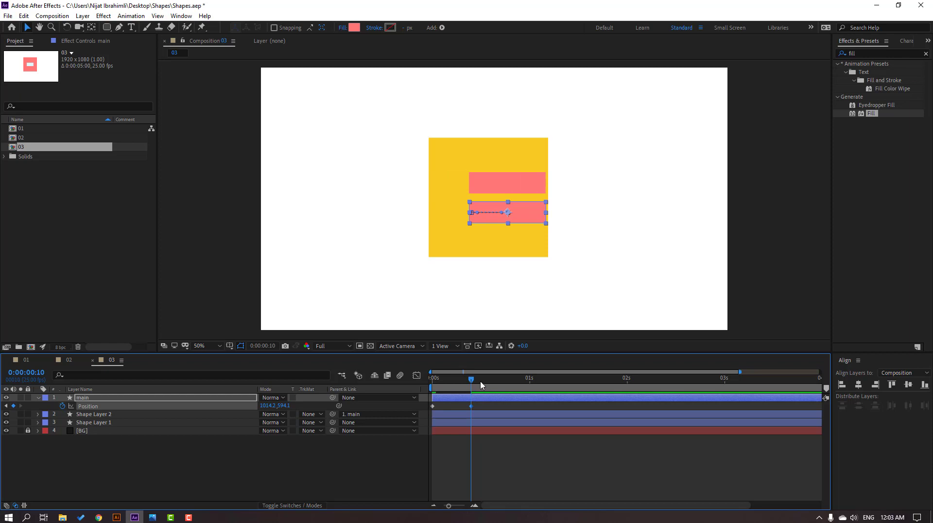
pyautogui.hotkey('shift', 'pagedown')
pyautogui.hotkey('ctrl', 'v')
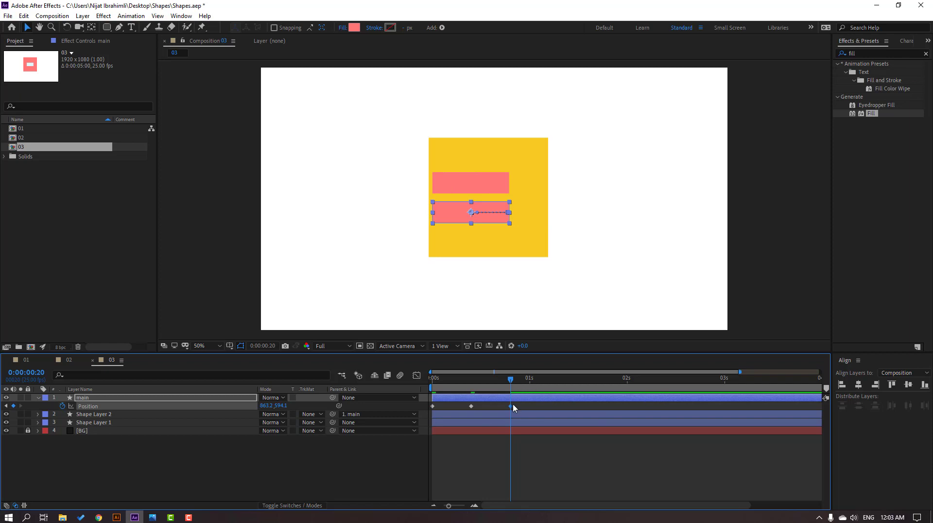
# Step: Apply Easy Ease to the Position keyframes, end the work area at 0:20, and preview
pyautogui.rightClick(432, 407)
pyautogui.moveTo(474, 401)
pyautogui.click(567, 432)
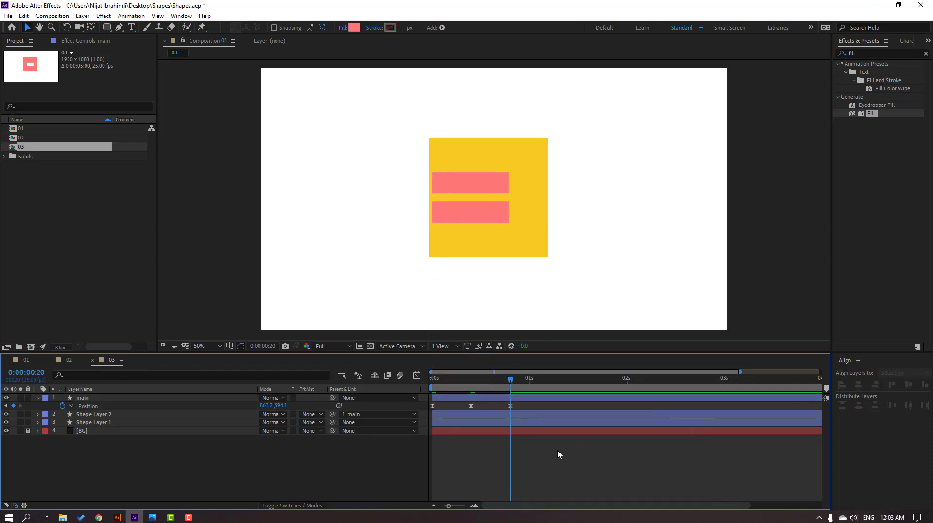
pyautogui.press('n')
pyautogui.press('space')
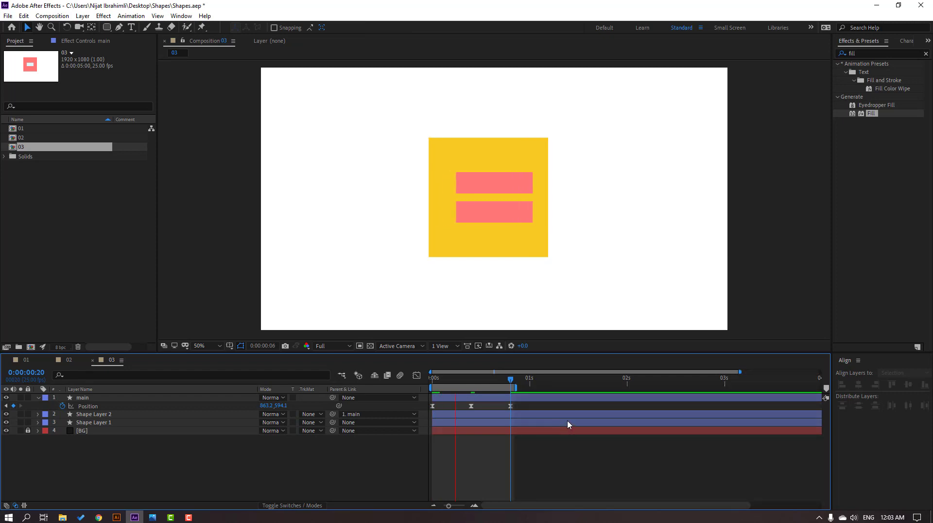
# Step: Spread main's later Position keyframes further apart and extend the work area to cover them
pyautogui.click(436, 409)
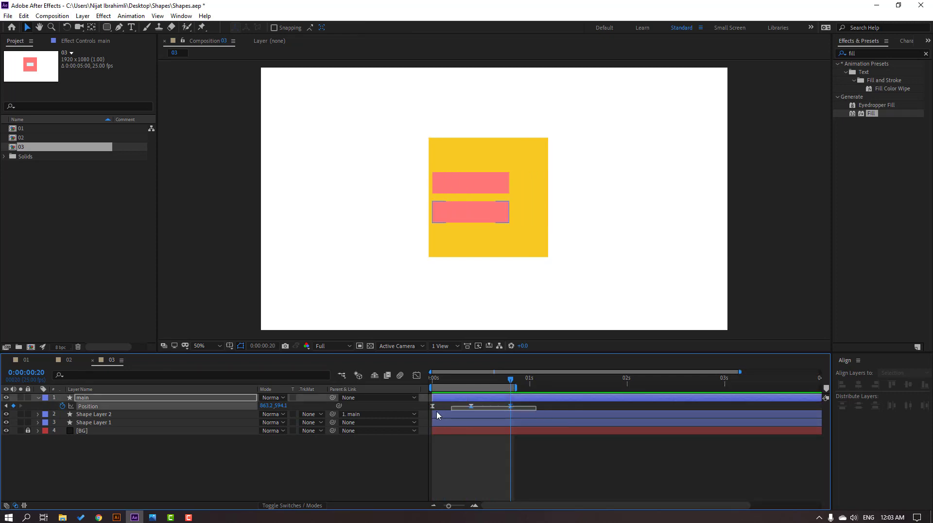
pyautogui.moveTo(518, 406); pyautogui.dragTo(563, 406)
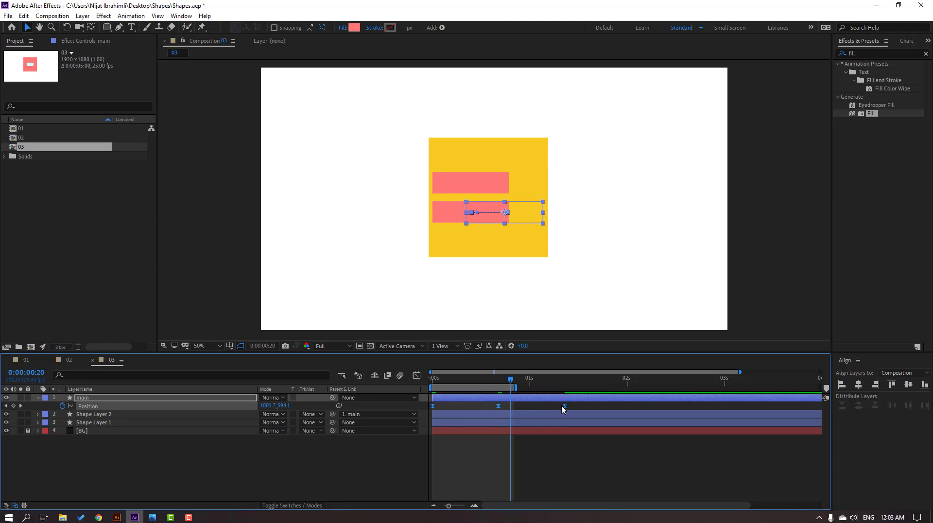
pyautogui.moveTo(515, 388); pyautogui.dragTo(562, 387)
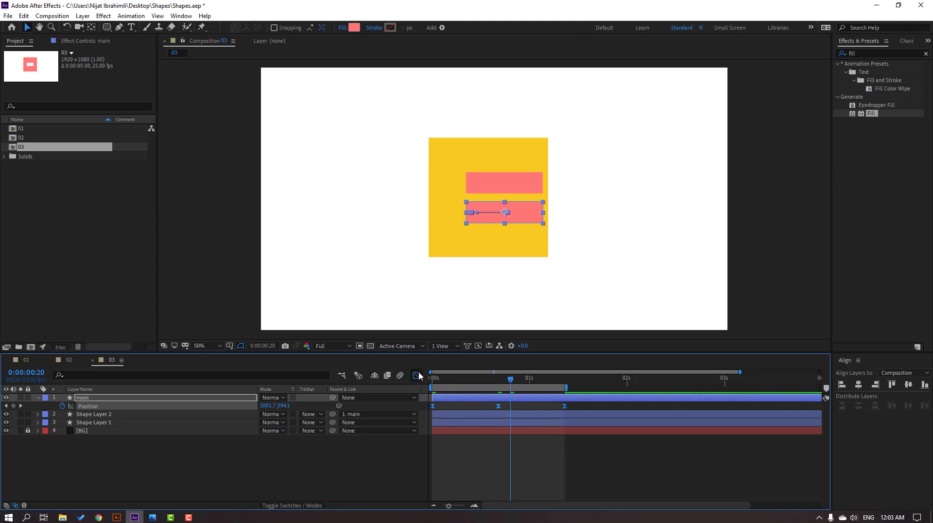
# Step: Pull the middle Position keyframe's influence handle outward in the Graph Editor for a stronger ease, and preview
pyautogui.click(417, 375)
pyautogui.moveTo(488, 480); pyautogui.dragTo(536, 482)
pyautogui.press('space')
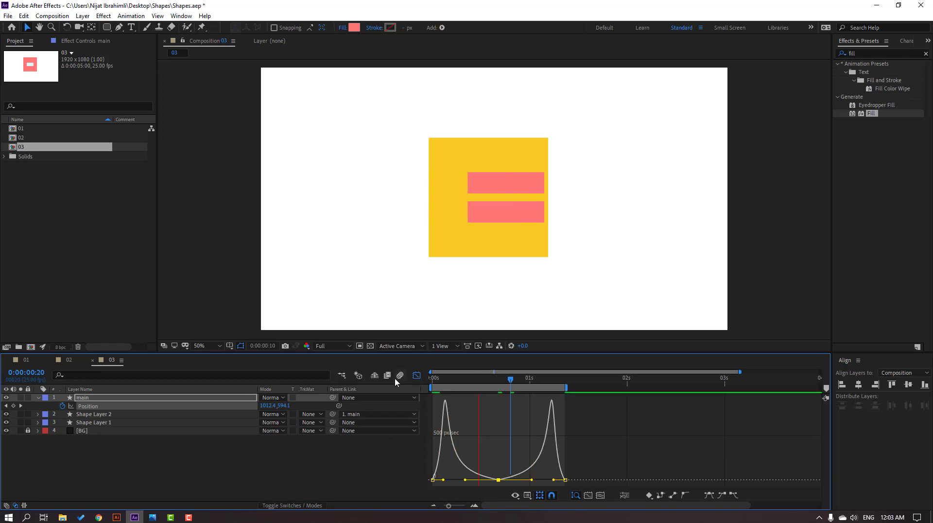
pyautogui.click(417, 375)
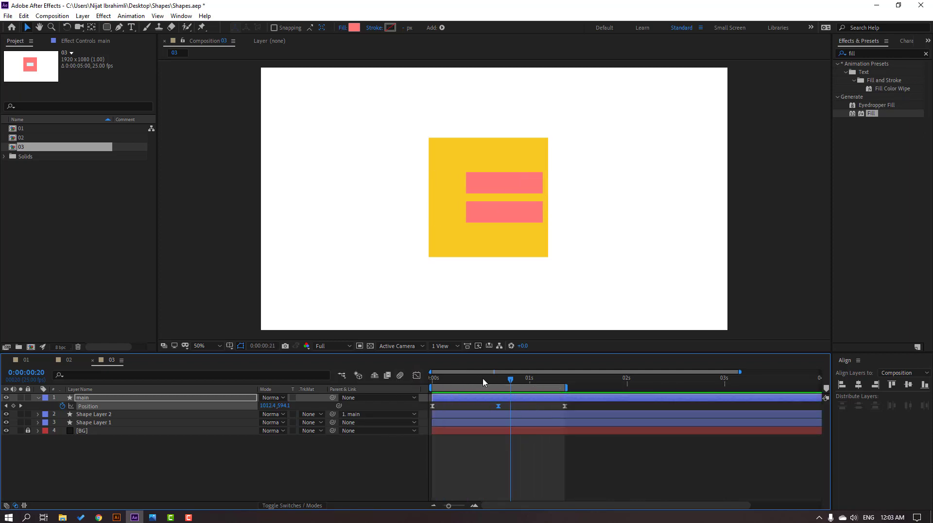
pyautogui.press('space')
pyautogui.click(92, 414)
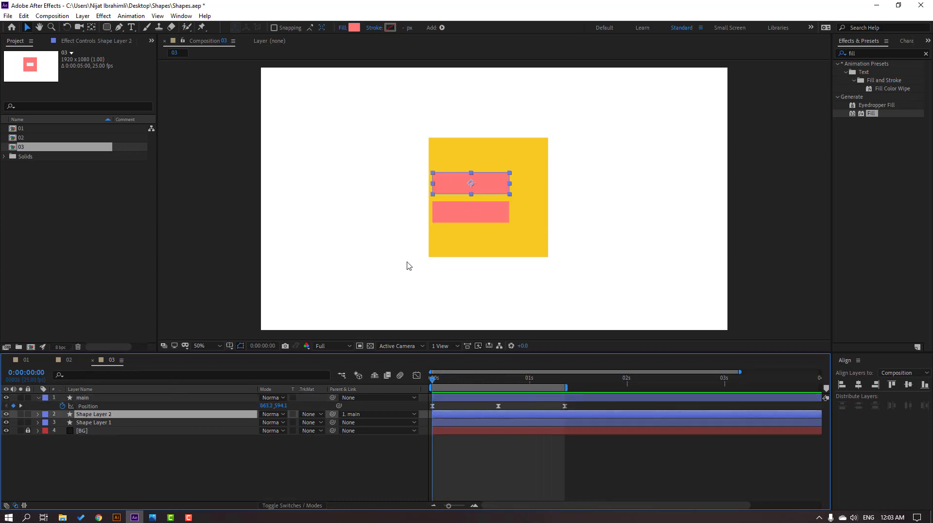
# Step: Using the Pan Behind tool, move the top coral bar's anchor point from its centre to its bottom-left corner
pyautogui.click(92, 27)
pyautogui.scroll(2, 439, 202)
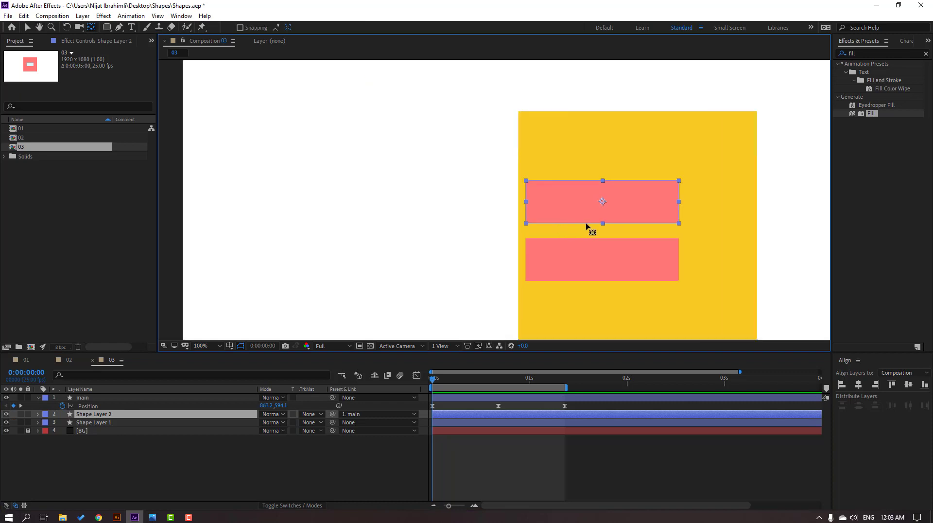
pyautogui.scroll(2, 598, 218)
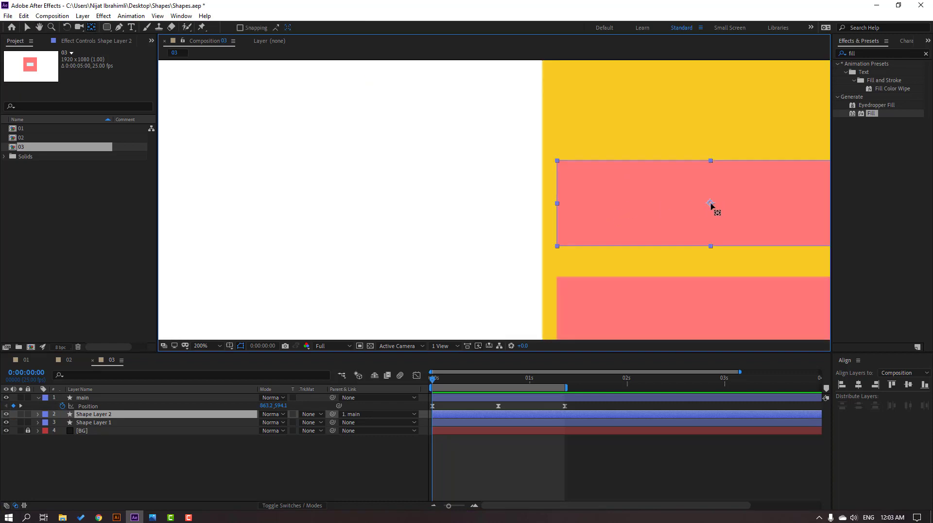
pyautogui.moveTo(710, 203); pyautogui.dragTo(562, 238)
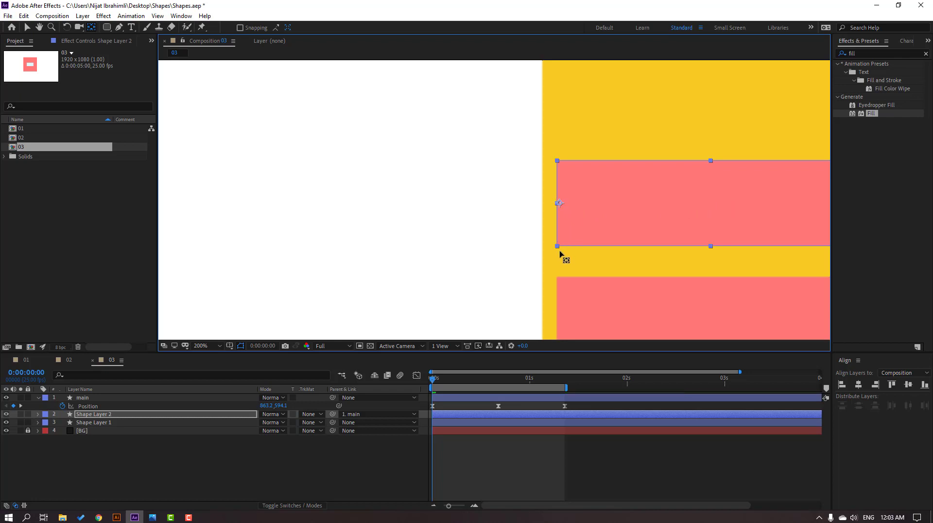
pyautogui.moveTo(559, 205); pyautogui.dragTo(559, 210)
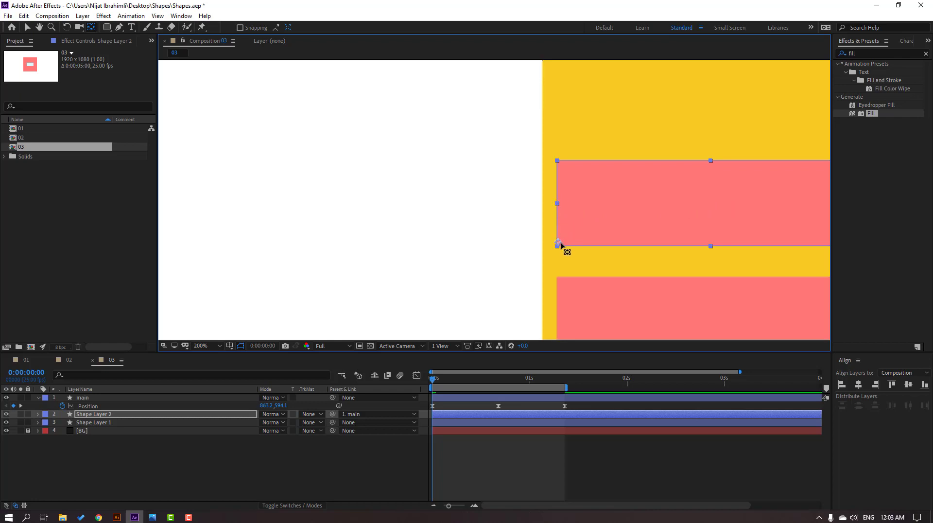
pyautogui.press('v')
pyautogui.scroll(-2, 585, 260)
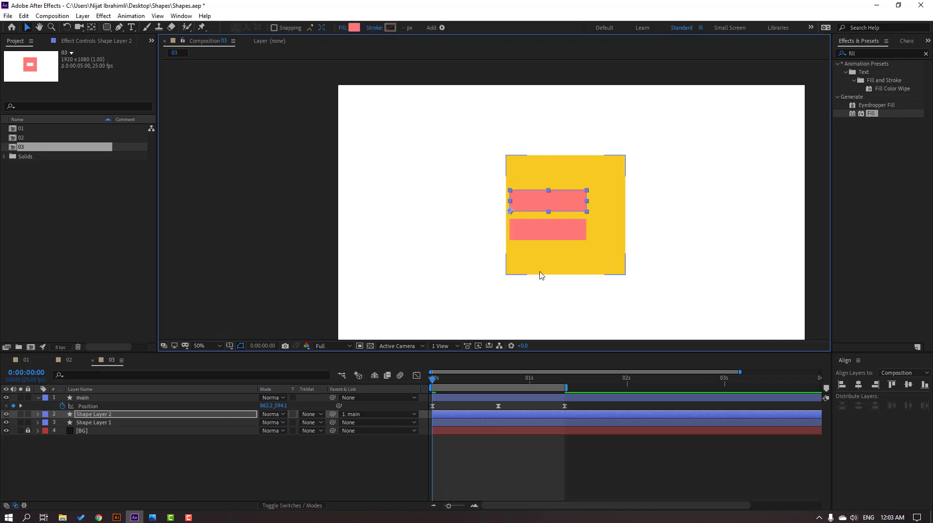
pyautogui.click(94, 415)
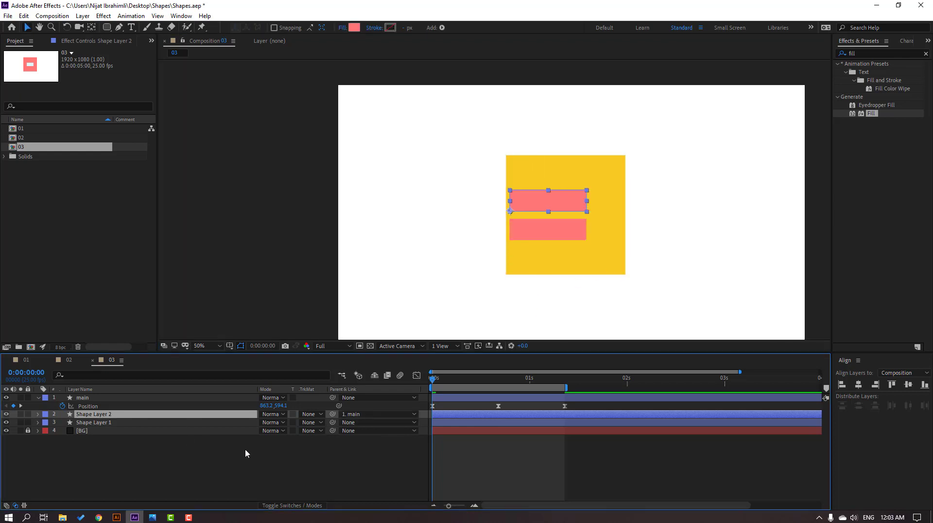
# Step: Keyframe the top bar's Scale: start at 0, shrink to about 39% near 0:16, back to 100% at 1:09
pyautogui.press('s')
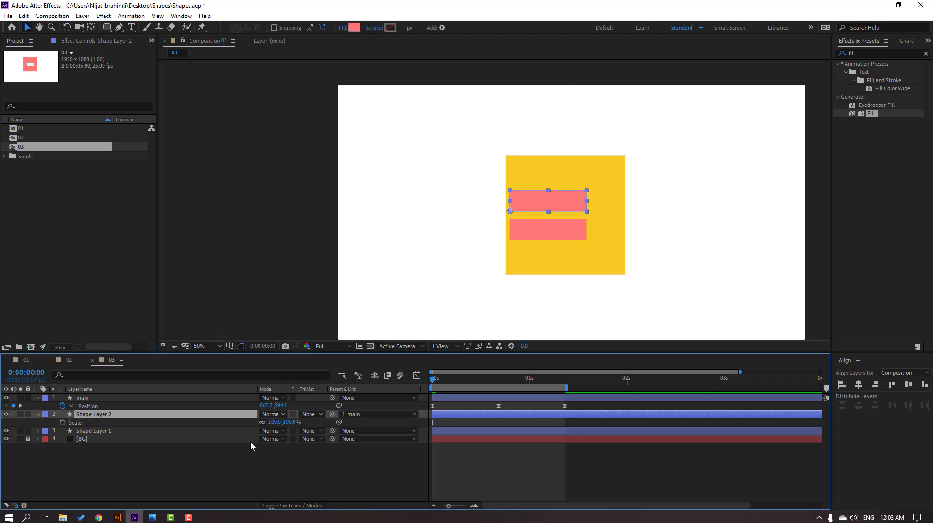
pyautogui.click(63, 422)
pyautogui.moveTo(435, 381); pyautogui.dragTo(471, 381)
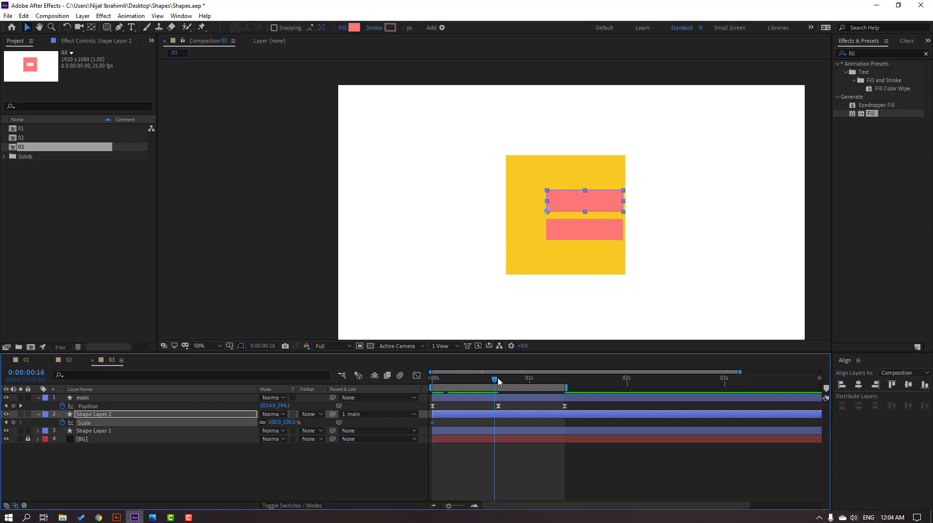
pyautogui.moveTo(274, 424); pyautogui.dragTo(263, 423)
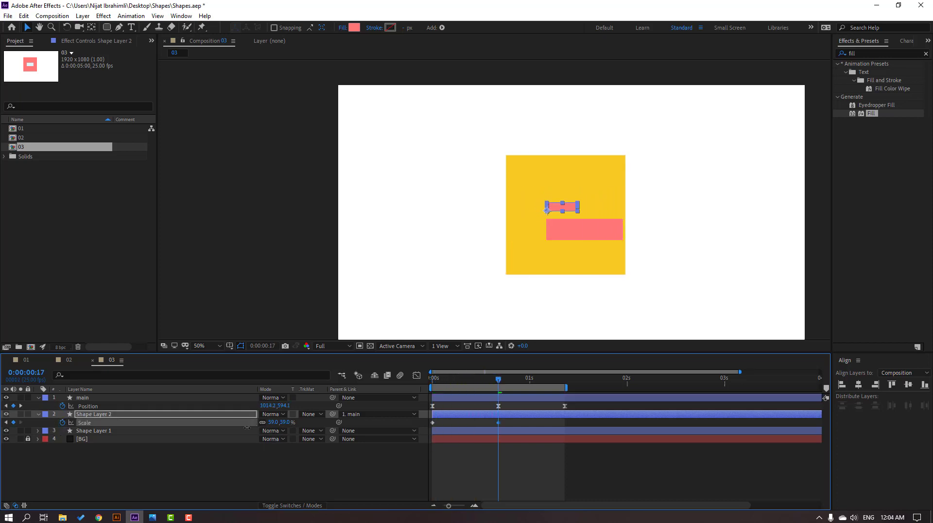
pyautogui.moveTo(499, 380); pyautogui.dragTo(564, 385)
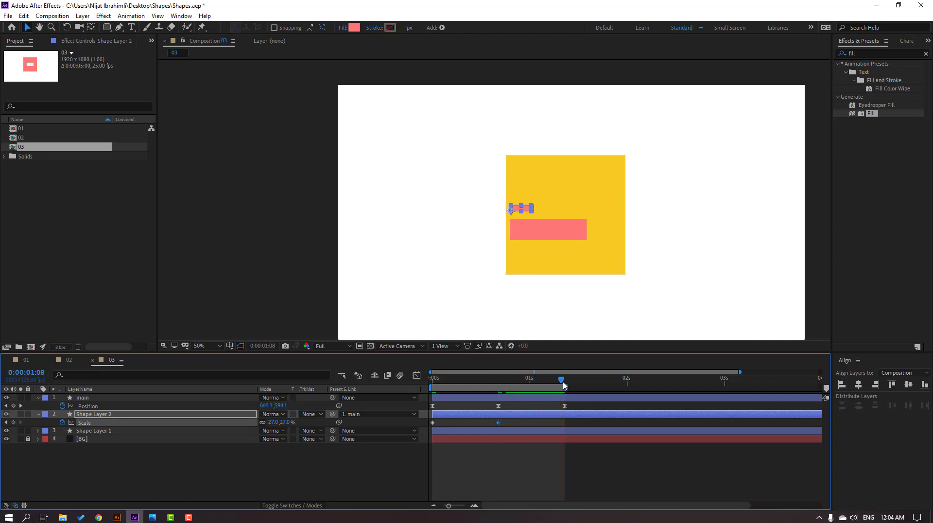
pyautogui.click(274, 423)
pyautogui.write('100')
pyautogui.press('Return')
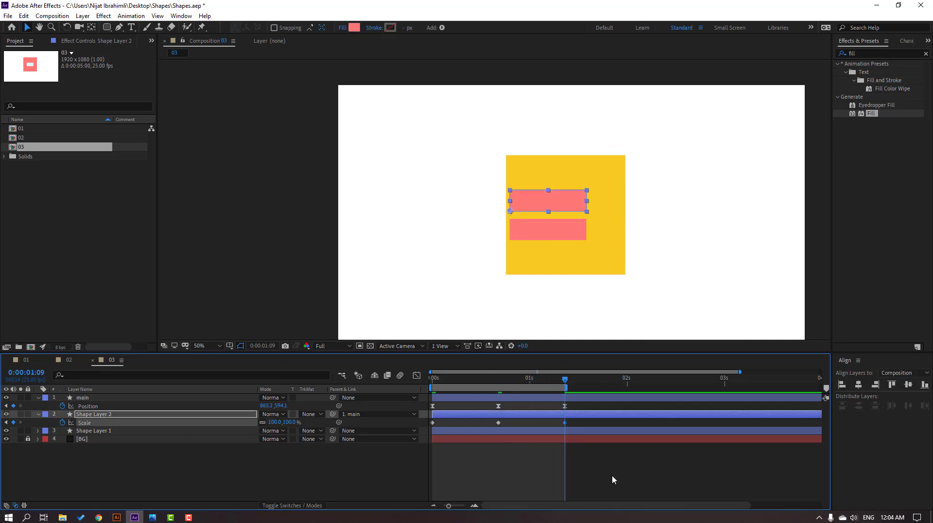
pyautogui.moveTo(574, 426); pyautogui.dragTo(442, 426)
# Step: Apply Easy Ease to the Scale keyframes and widen the middle key's influence for a steeper speed curve
pyautogui.rightClick(434, 426)
pyautogui.moveTo(462, 410)
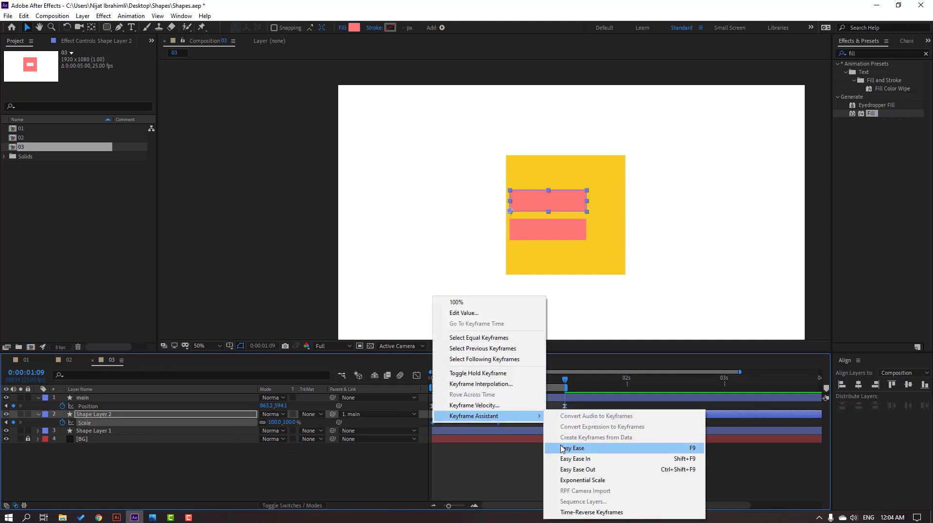
pyautogui.click(567, 443)
pyautogui.click(416, 377)
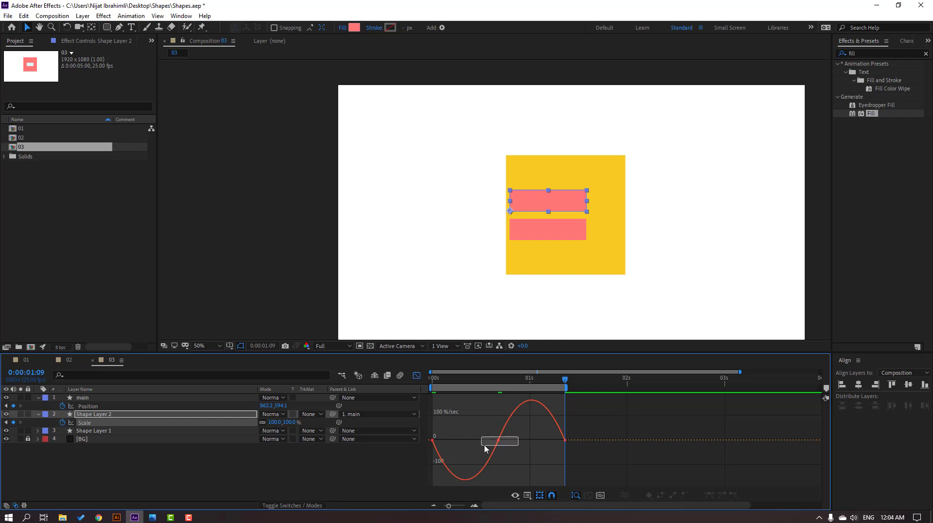
pyautogui.moveTo(488, 440); pyautogui.dragTo(539, 410)
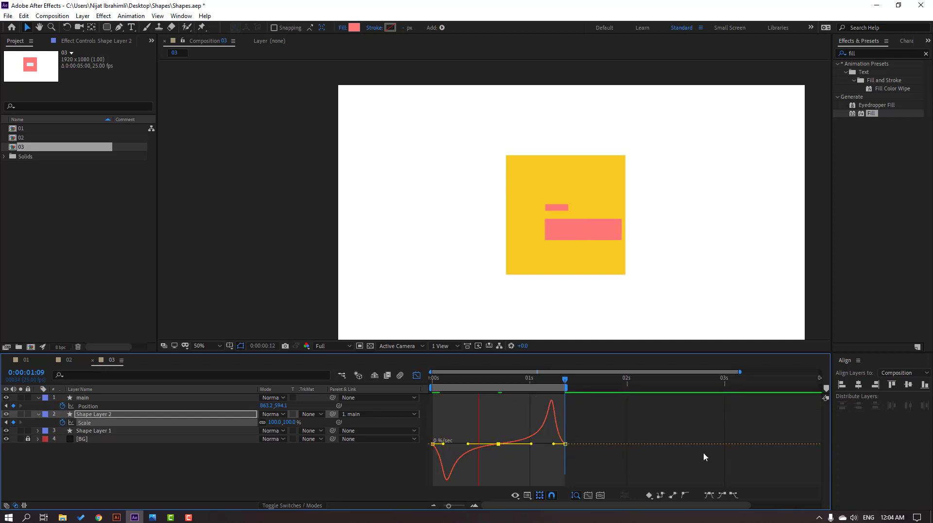
pyautogui.scroll(-1, 402, 292)
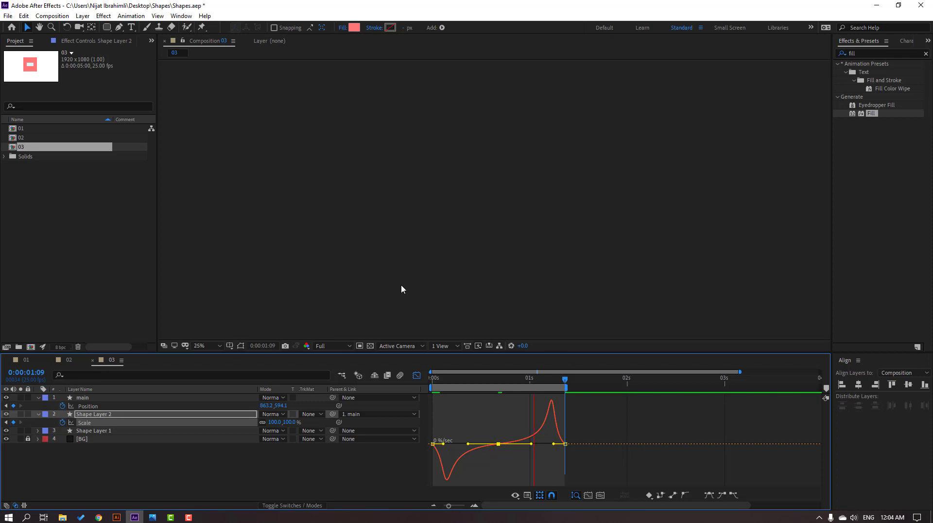